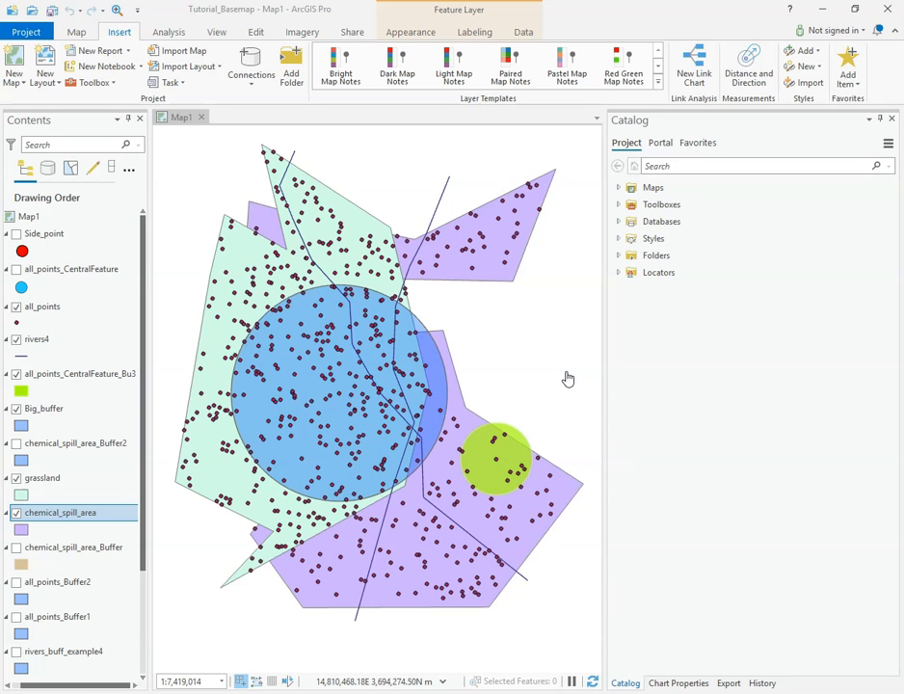
Open the geoprocessing tools and look through the favorite tools and the gallery of analysis tools.
{"action": "left_click", "coordinate": [487, 367]}
{"action": "left_click", "coordinate": [171, 32]}
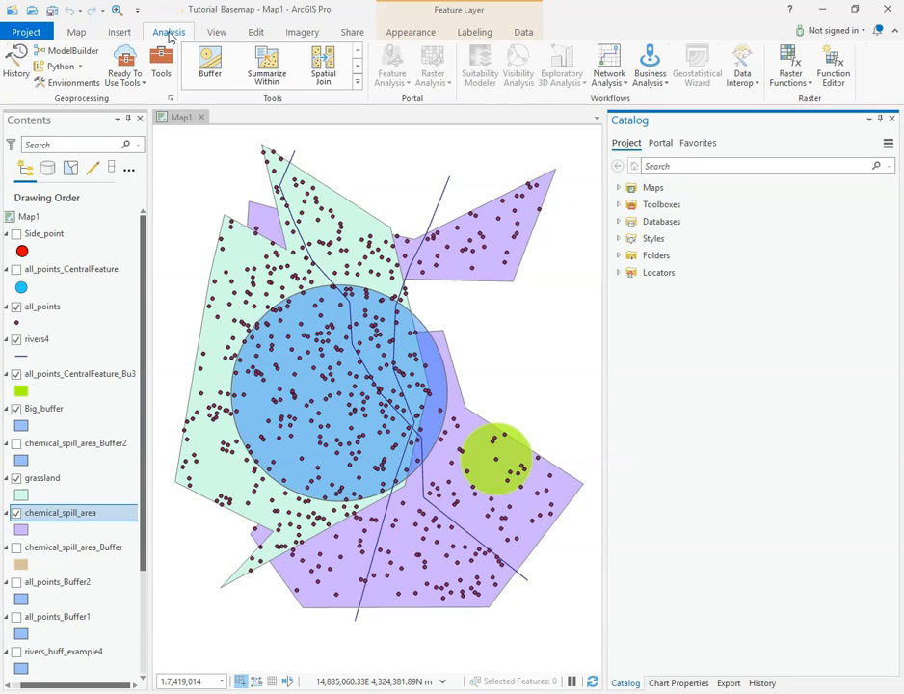
{"action": "left_click", "coordinate": [161, 63]}
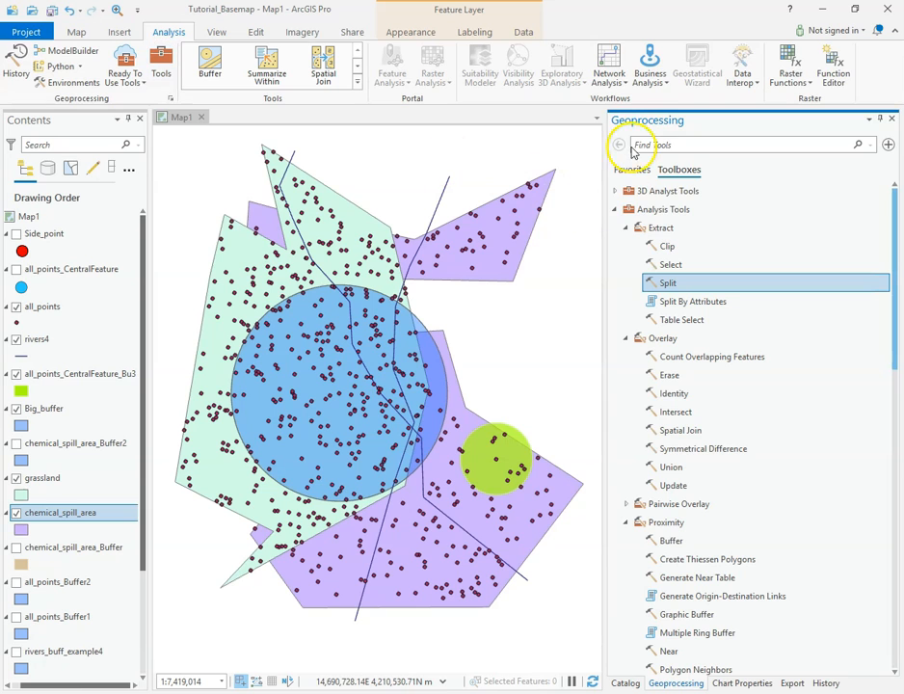
{"action": "left_click", "coordinate": [631, 171]}
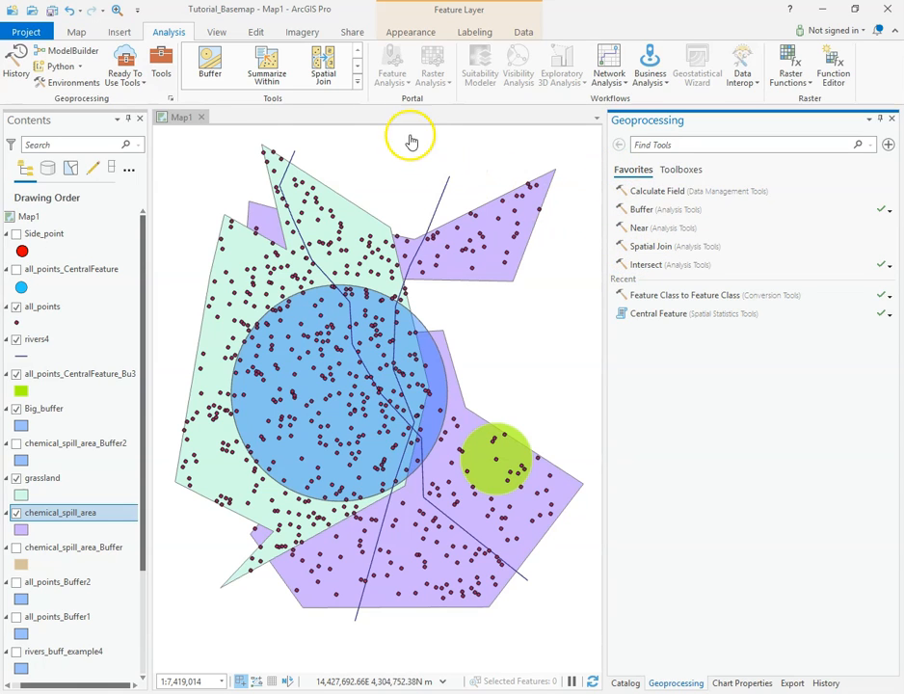
{"action": "left_click", "coordinate": [358, 83]}
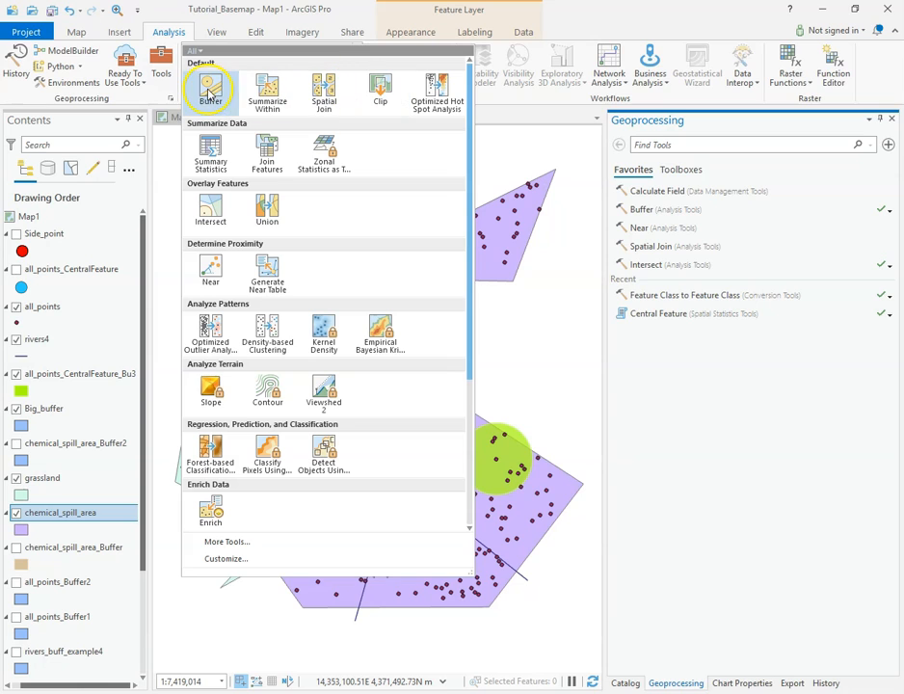
{"action": "left_click", "coordinate": [529, 116]}
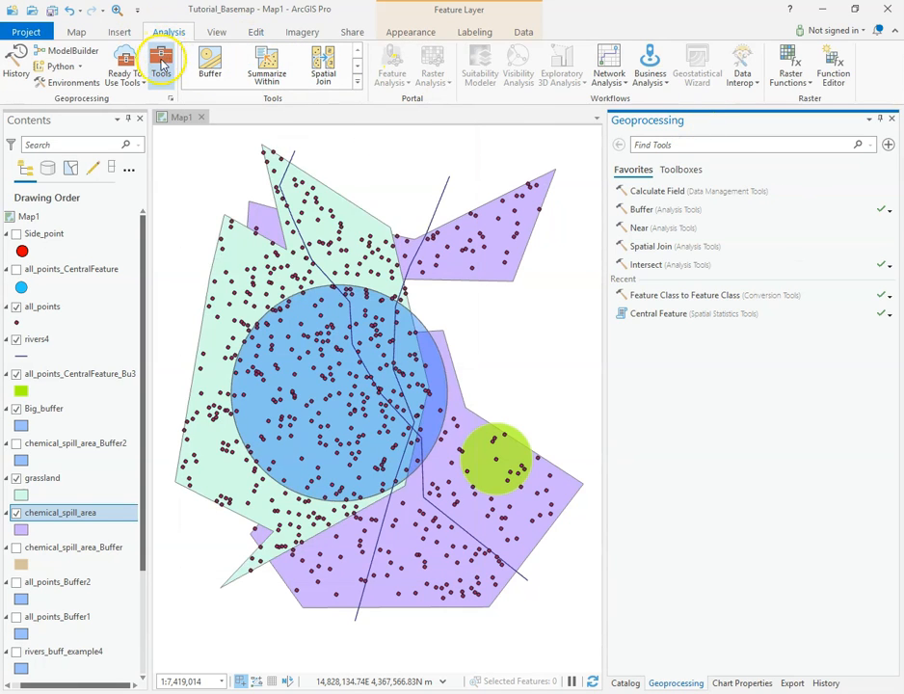
Open the Clip tool from the Extract toolset of the Analysis Tools toolbox.
{"action": "left_click", "coordinate": [682, 173]}
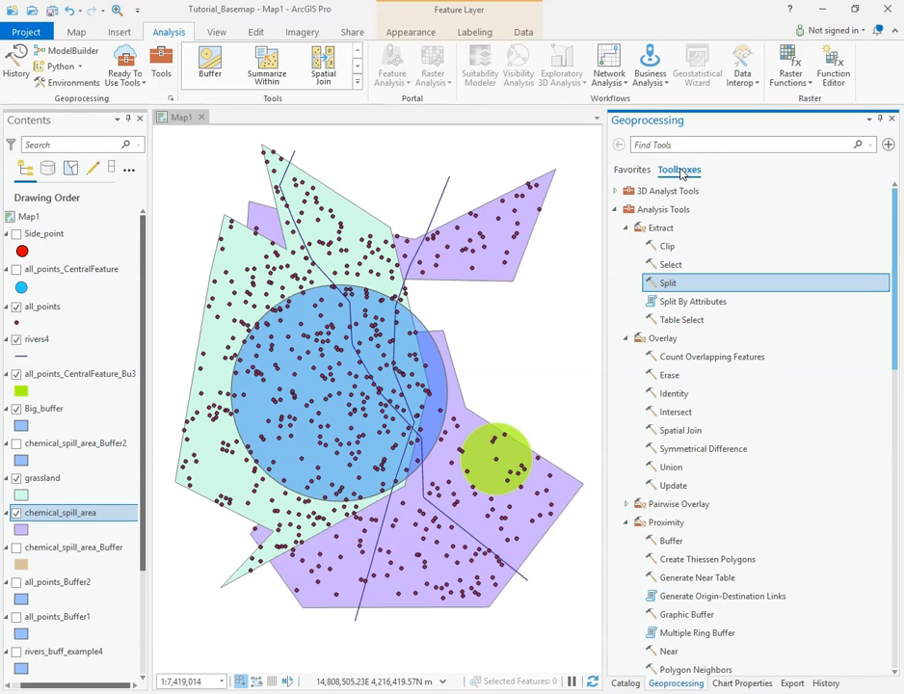
{"action": "left_click", "coordinate": [669, 249]}
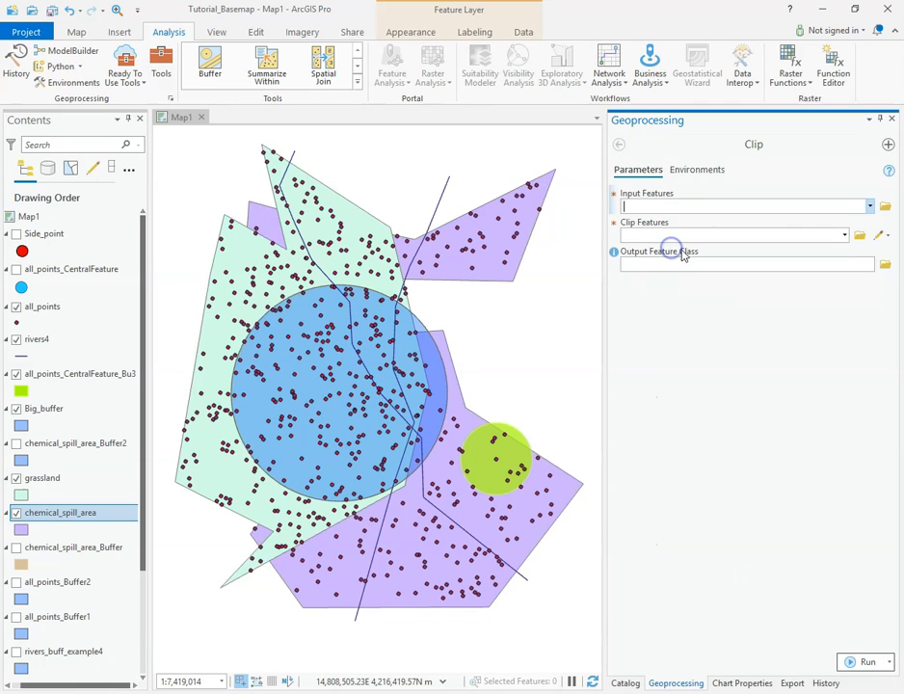
{"action": "left_click", "coordinate": [620, 145]}
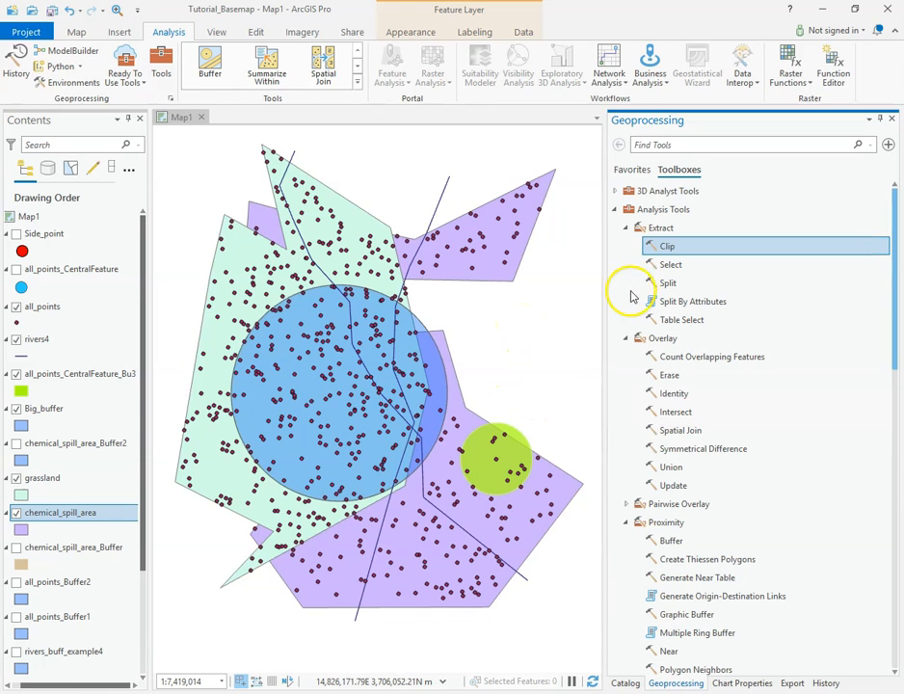
{"action": "double_click", "coordinate": [626, 247]}
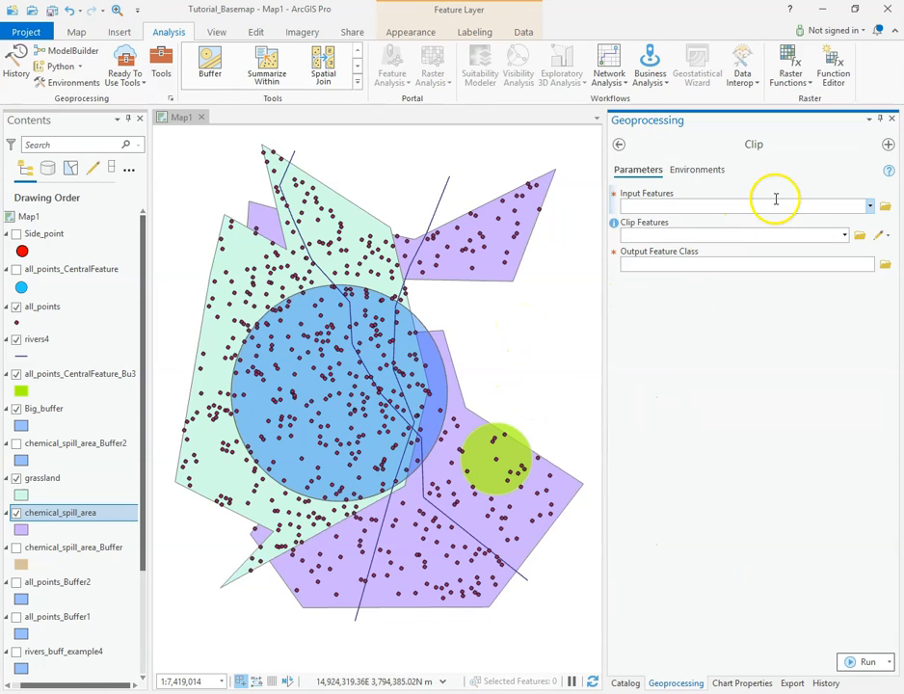
Read the descriptions of the Clip tool's Input Features and Clip Features parameters.
{"action": "mouse_move", "coordinate": [889, 175]}
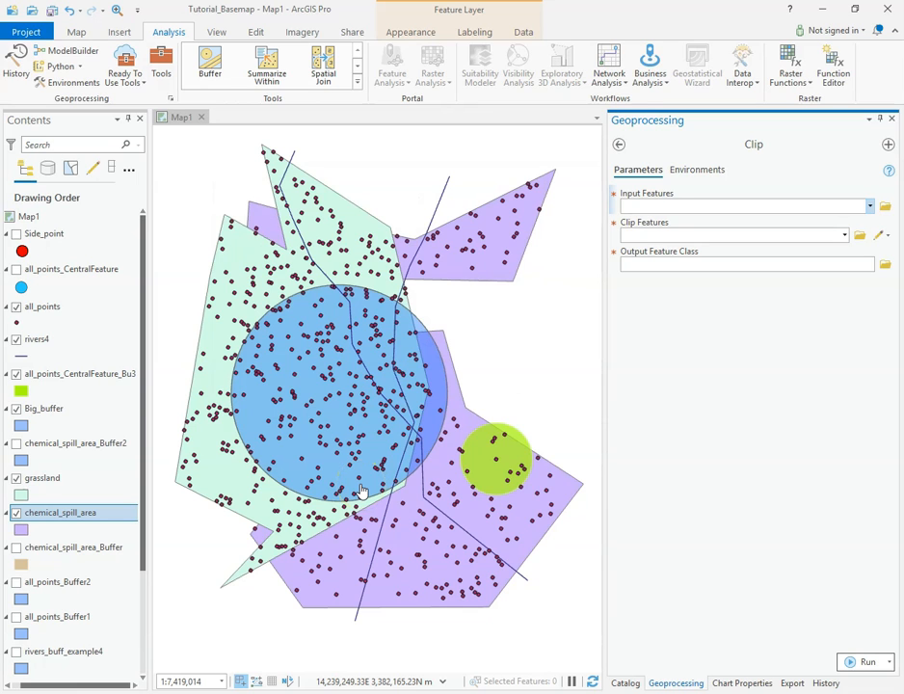
{"action": "mouse_move", "coordinate": [143, 448]}
{"action": "left_mouse_down"}
{"action": "mouse_move", "coordinate": [152, 548]}
{"action": "mouse_move", "coordinate": [155, 452]}
{"action": "left_mouse_up"}
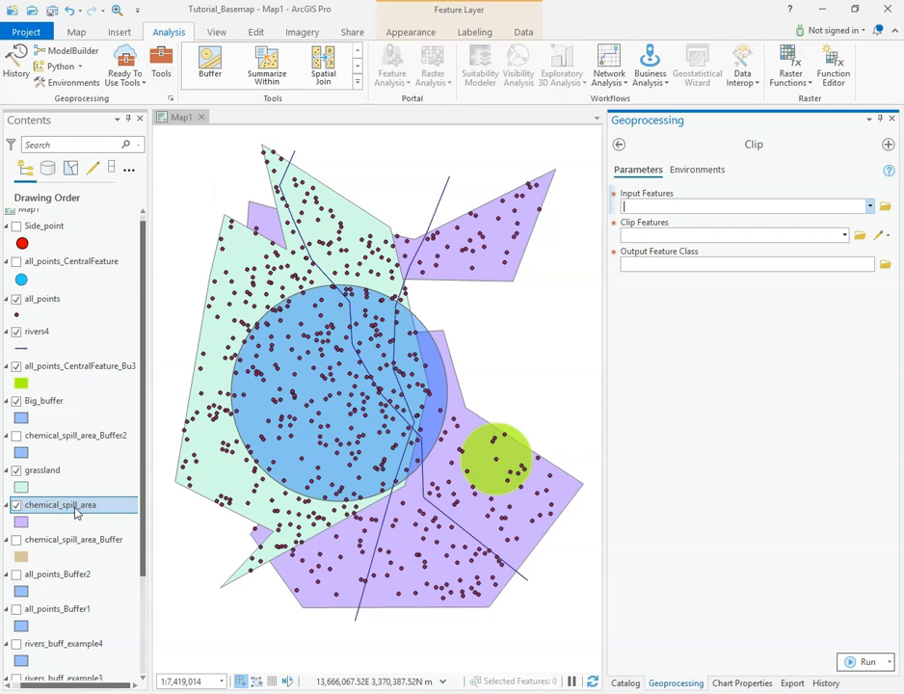
{"action": "left_click", "coordinate": [81, 513]}
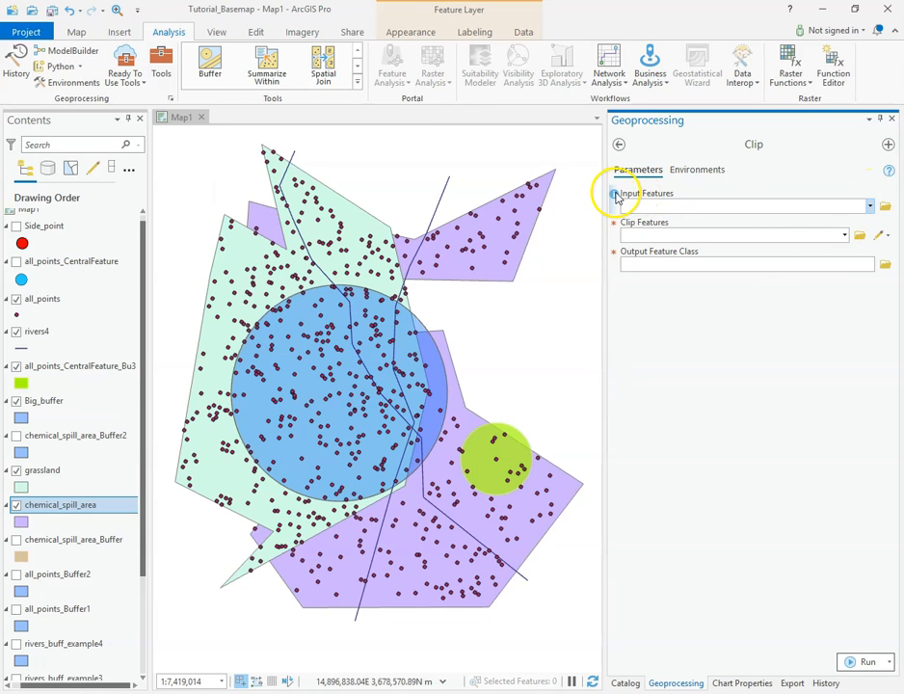
{"action": "mouse_move", "coordinate": [616, 196]}
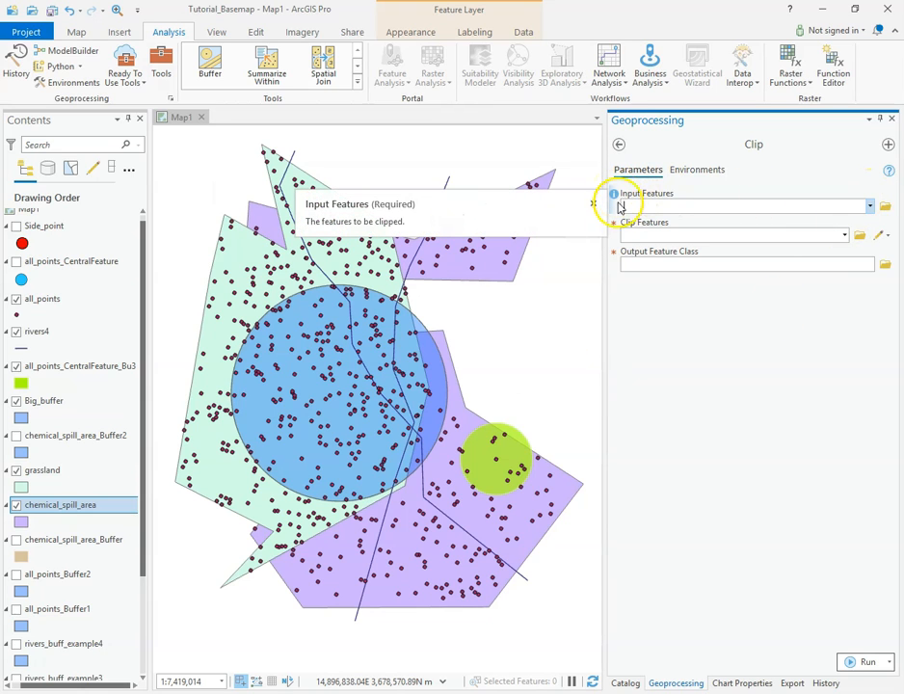
{"action": "mouse_move", "coordinate": [615, 226]}
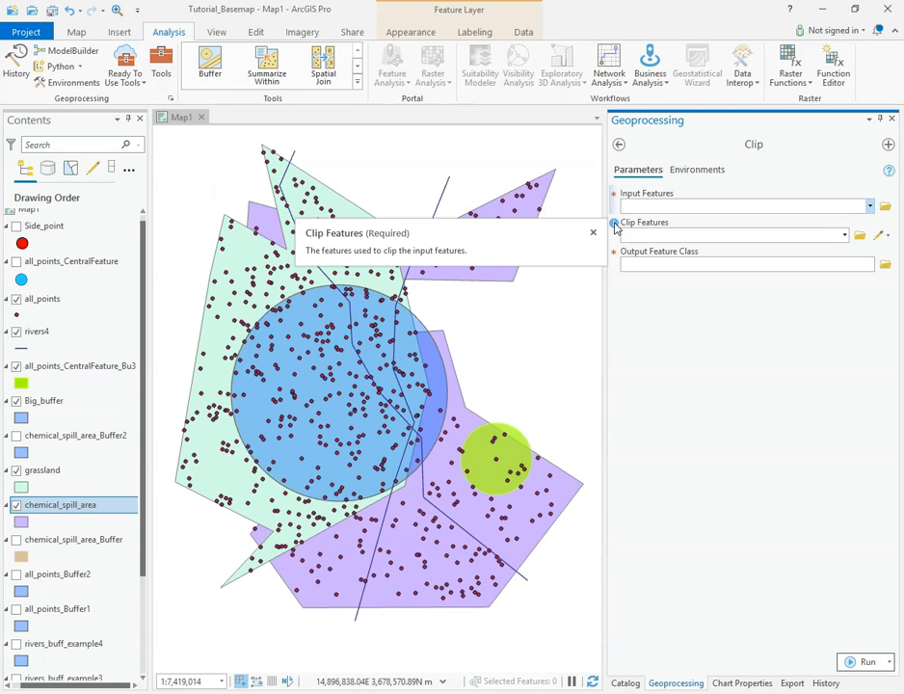
Clip the grassland layer with Big_buffer as the clip features, with grassland_Clip as the output feature class.
{"action": "left_click", "coordinate": [650, 235]}
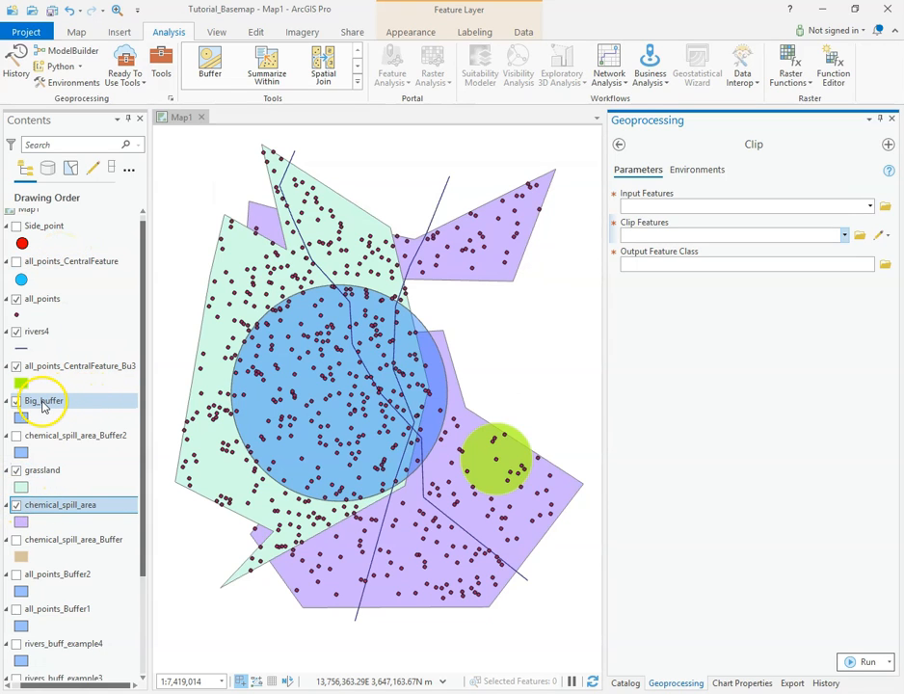
{"action": "left_click_drag", "start_coordinate": [43, 404], "coordinate": [705, 235]}
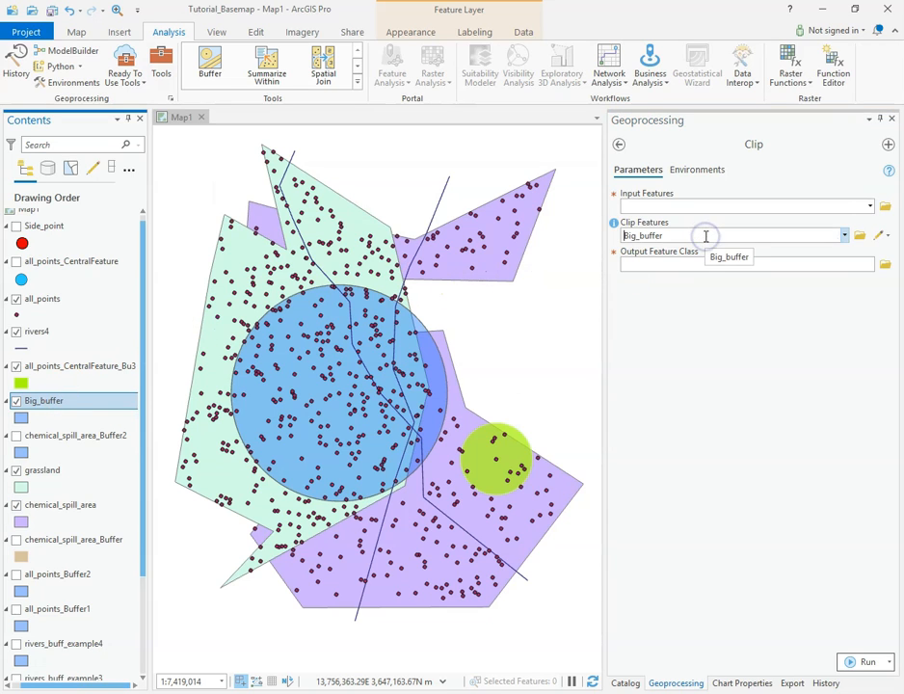
{"action": "left_click_drag", "start_coordinate": [103, 464], "coordinate": [659, 205]}
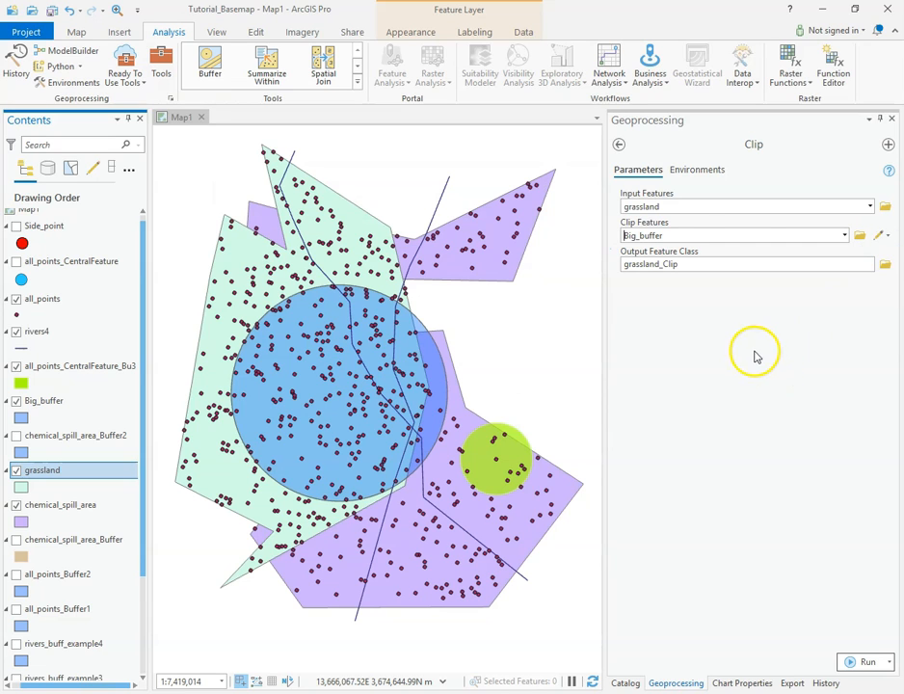
{"action": "left_click", "coordinate": [866, 662]}
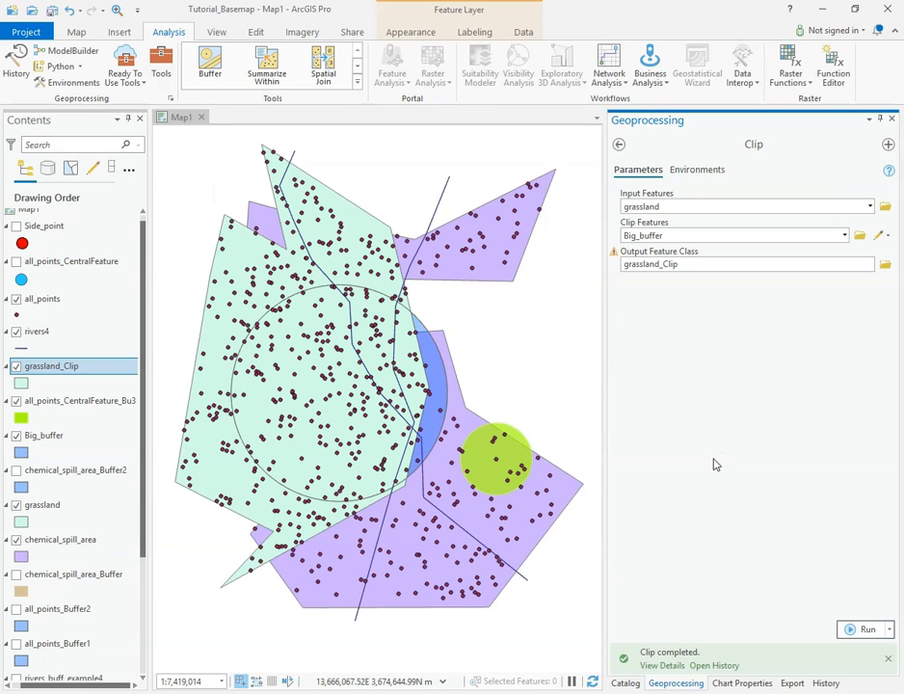
Hide the grassland and grassland_Clip layers, and switch chemical_spill_area off and back on.
{"action": "left_click", "coordinate": [15, 505]}
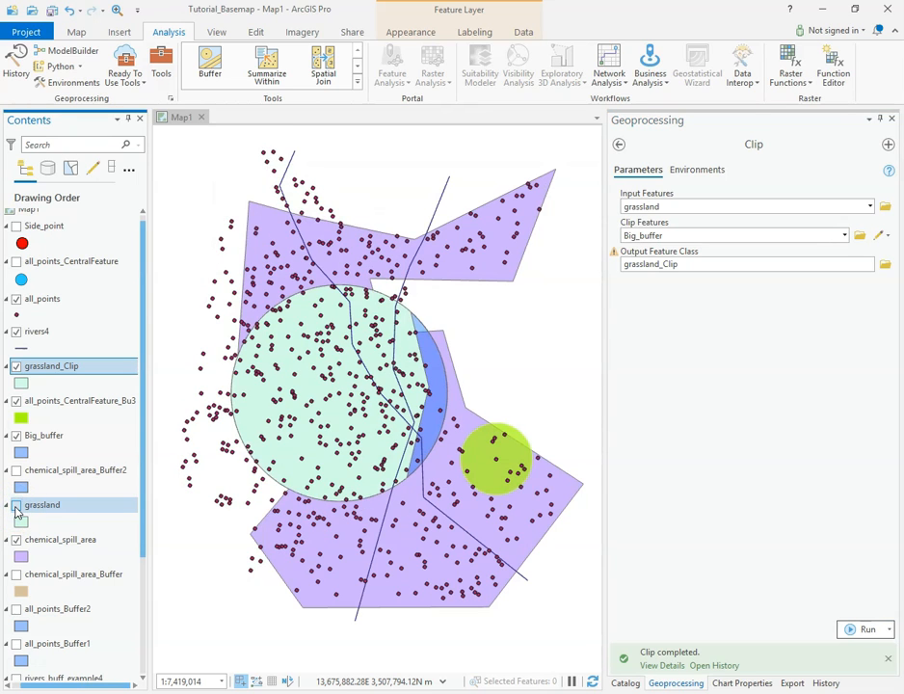
{"action": "left_click", "coordinate": [46, 366]}
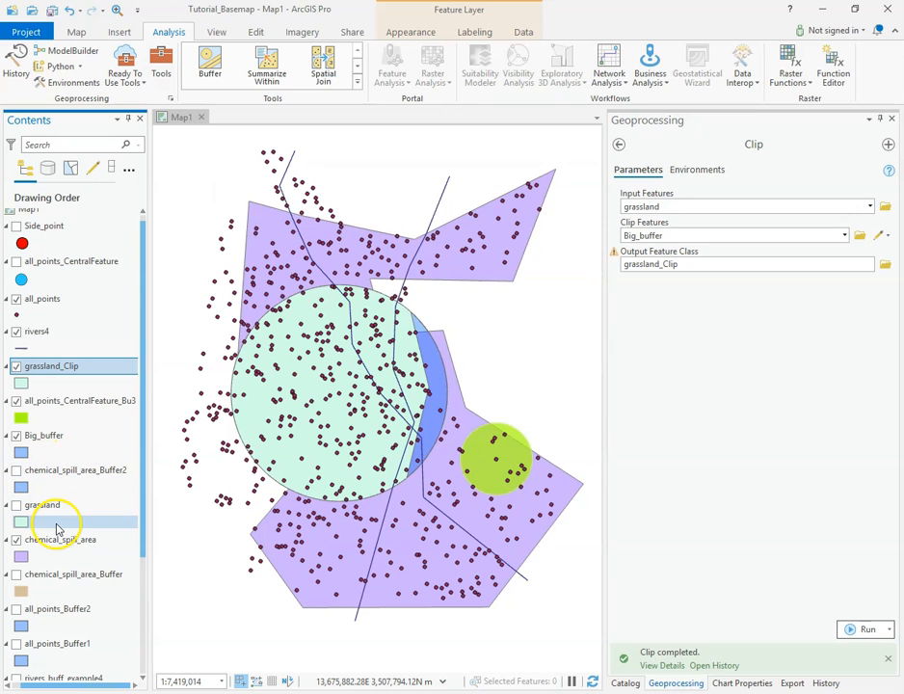
{"action": "left_click", "coordinate": [16, 366]}
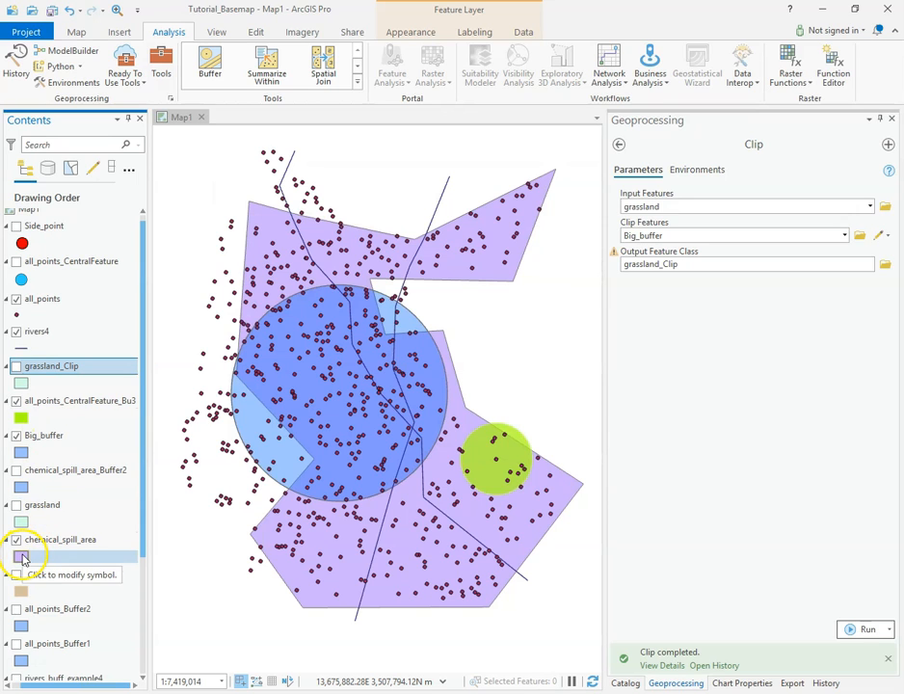
{"action": "left_click", "coordinate": [16, 541]}
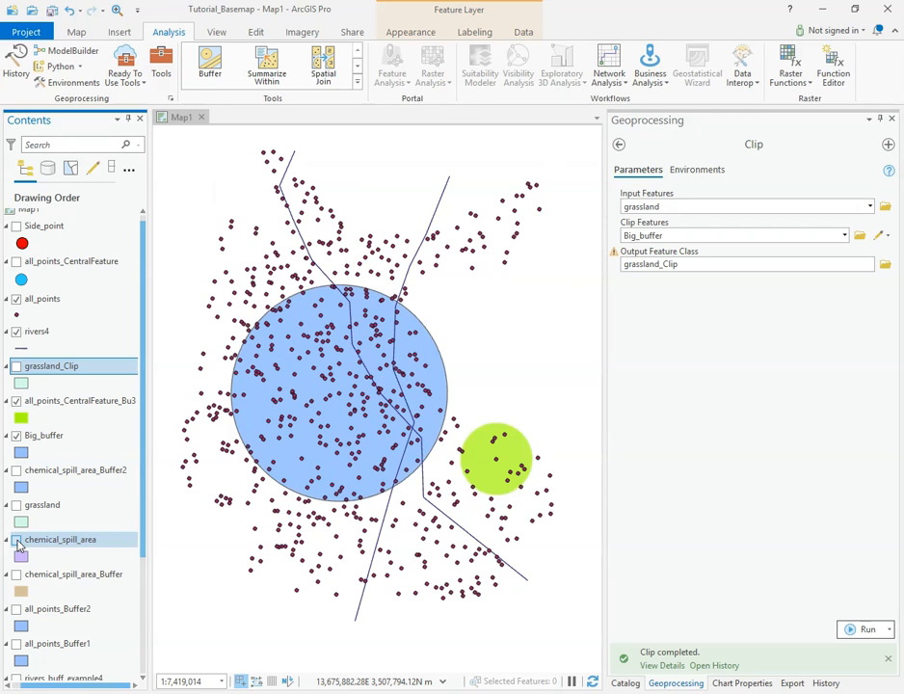
{"action": "left_click", "coordinate": [17, 542]}
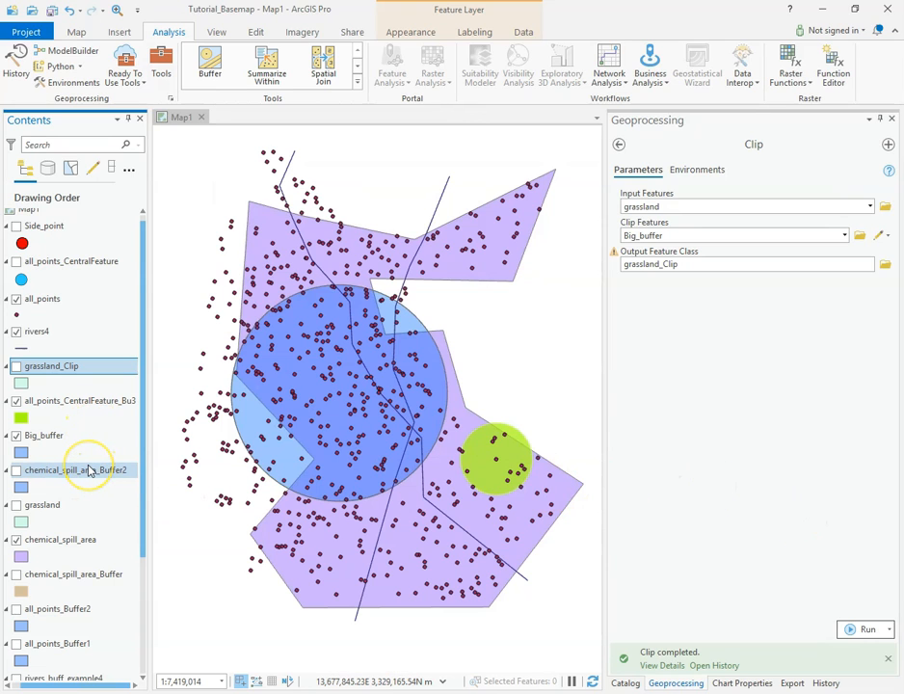
Clip the all_points layer with Big_buffer, naming the output feature class grassland_Clip_points.
{"action": "left_click", "coordinate": [44, 300]}
{"action": "left_click", "coordinate": [756, 200]}
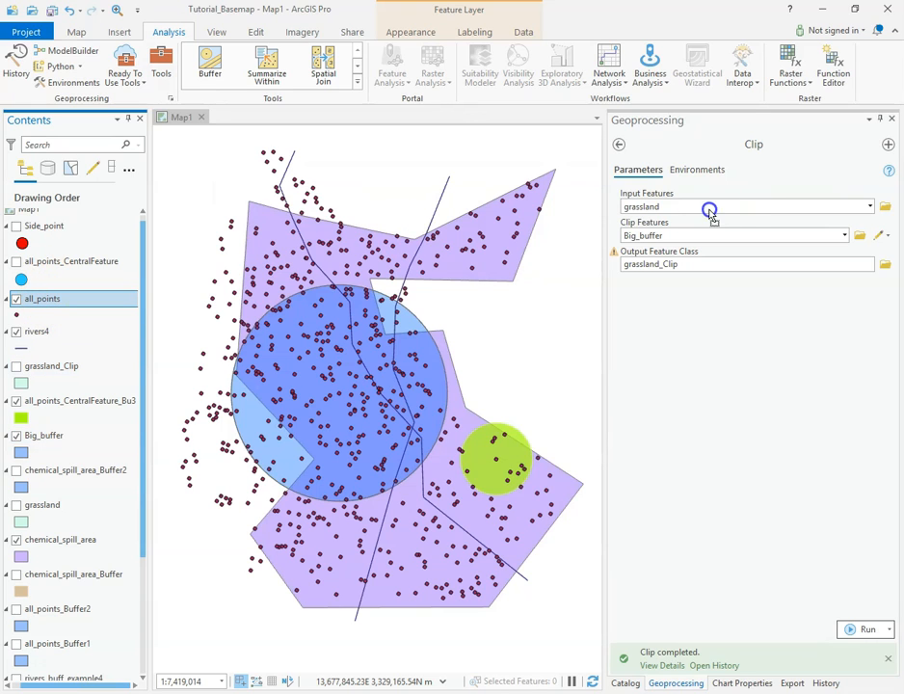
{"action": "left_click", "coordinate": [680, 265]}
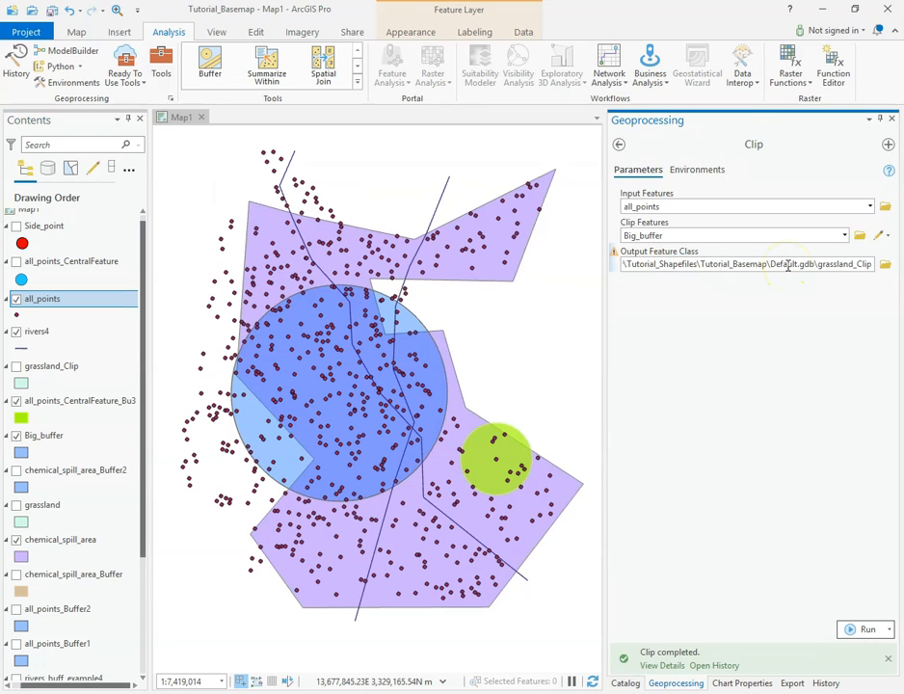
{"action": "type", "text": "_points"}
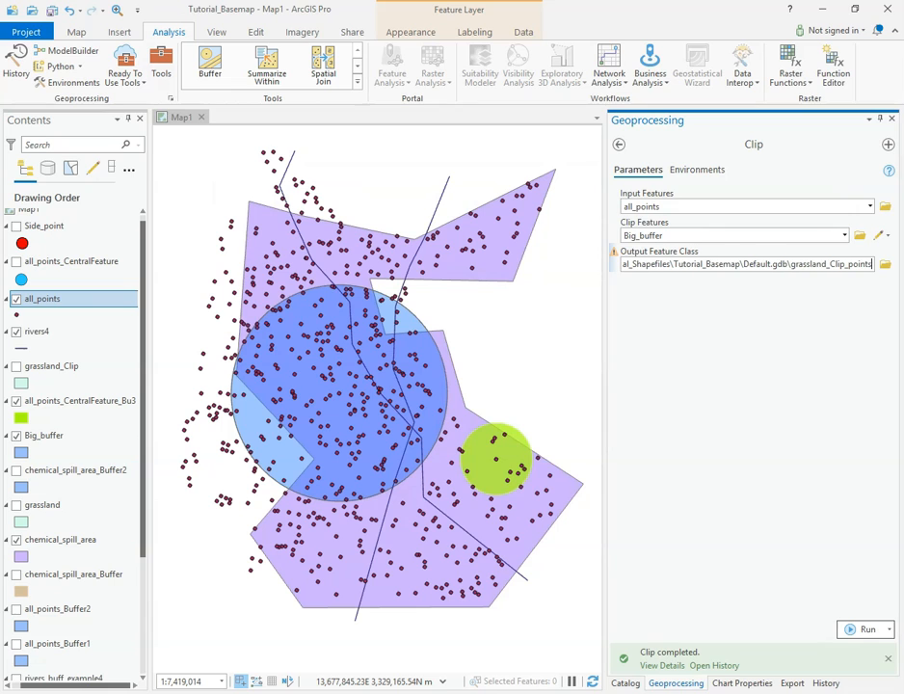
{"action": "left_click", "coordinate": [861, 628]}
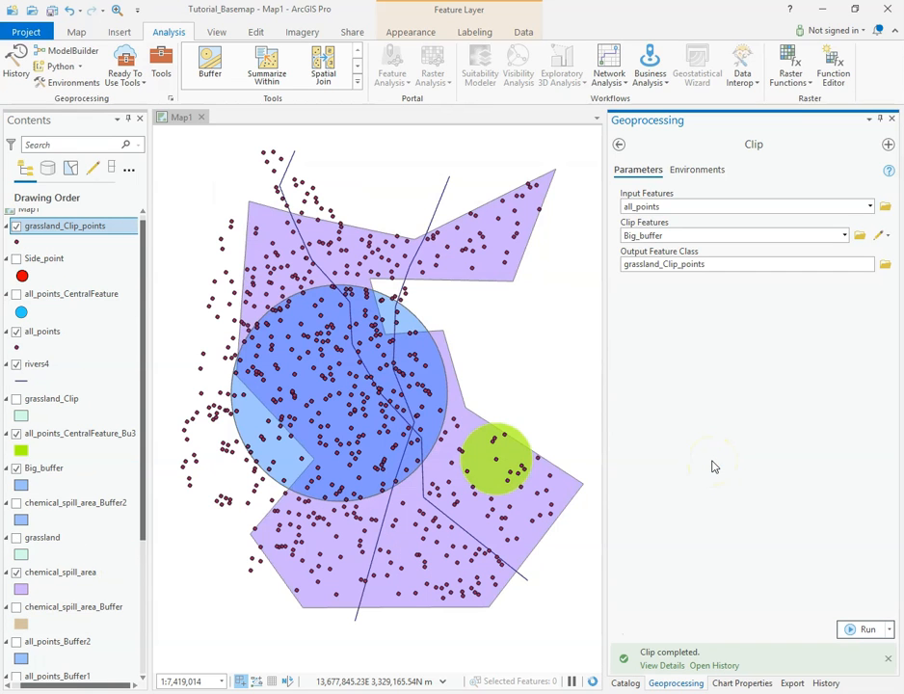
Hide the all_points layer and show the grassland_Clip layer on the map.
{"action": "left_click", "coordinate": [16, 332]}
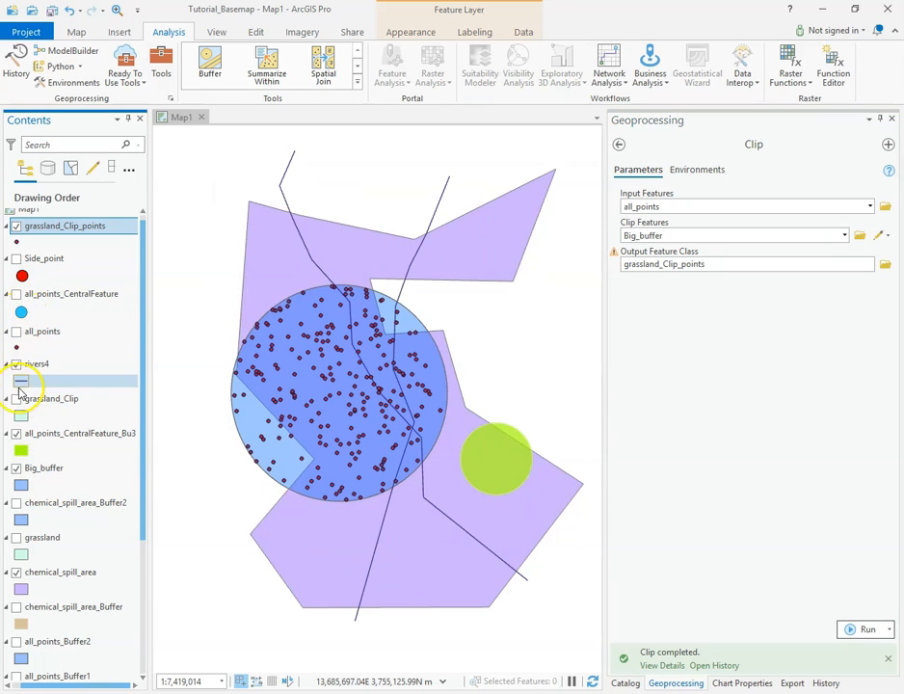
{"action": "left_click", "coordinate": [16, 398]}
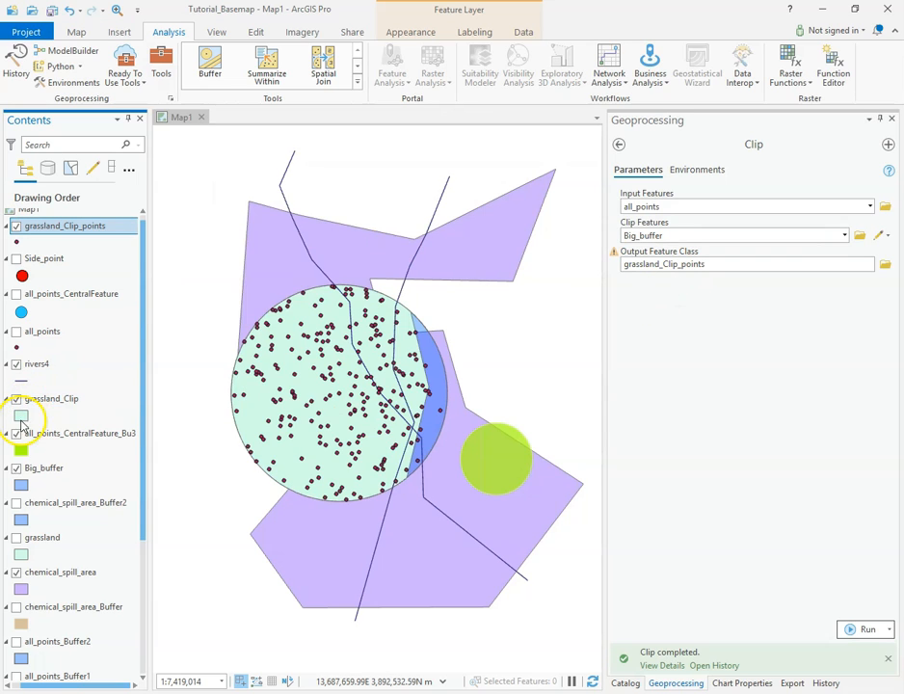
Clip chemical_spill_area with Big_buffer to an output named grassland_Clip_spill, and hide the original chemical_spill_area layer.
{"action": "left_click_drag", "start_coordinate": [58, 571], "coordinate": [661, 204]}
{"action": "left_click", "coordinate": [717, 264]}
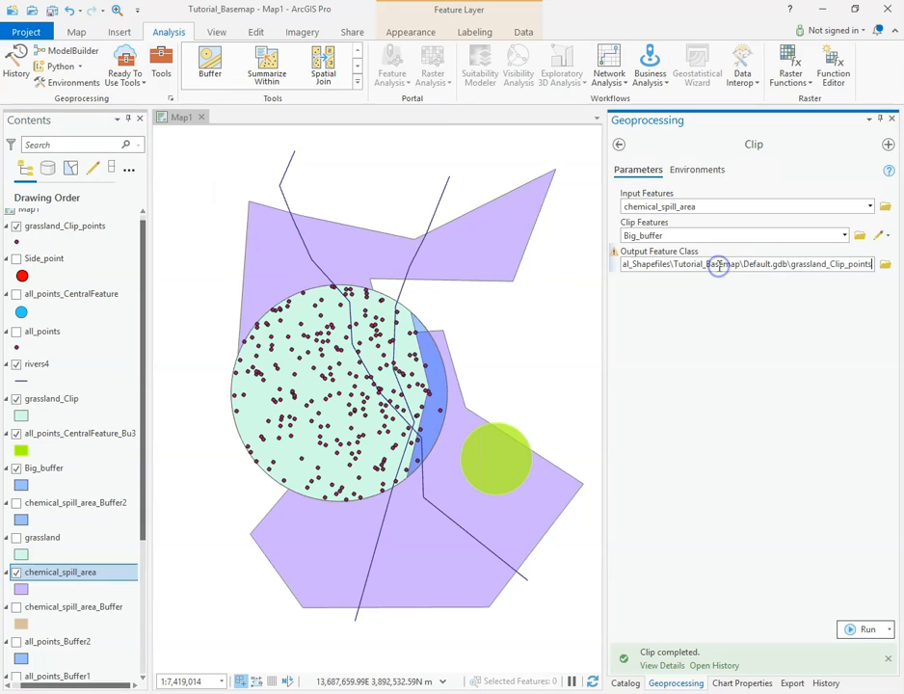
{"action": "key", "text": "BackSpace"}
{"action": "key", "text": "BackSpace"}
{"action": "key", "text": "BackSpace"}
{"action": "key", "text": "BackSpace"}
{"action": "key", "text": "BackSpace"}
{"action": "key", "text": "BackSpace"}
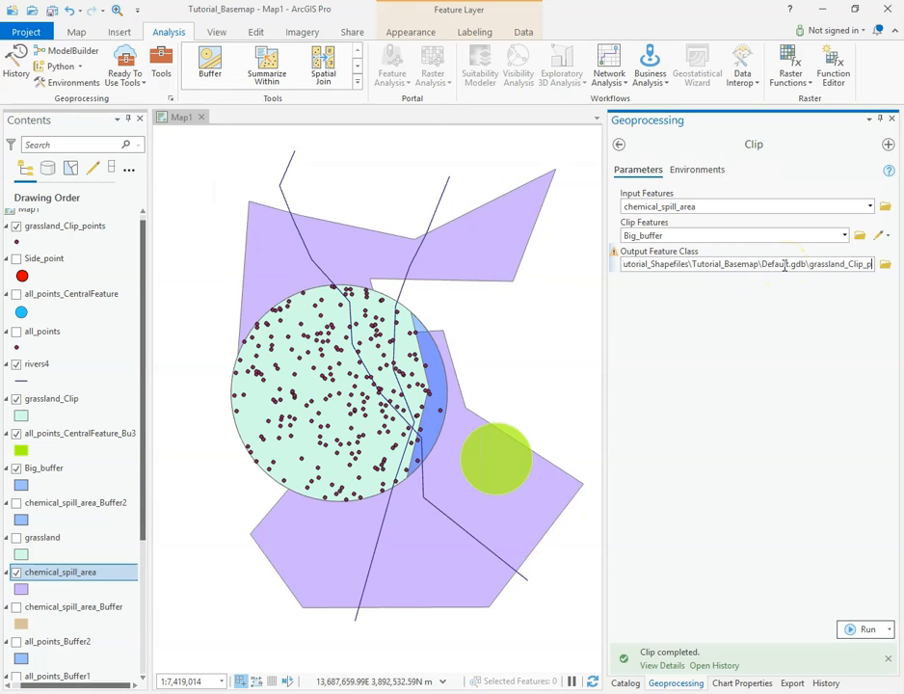
{"action": "type", "text": "spill"}
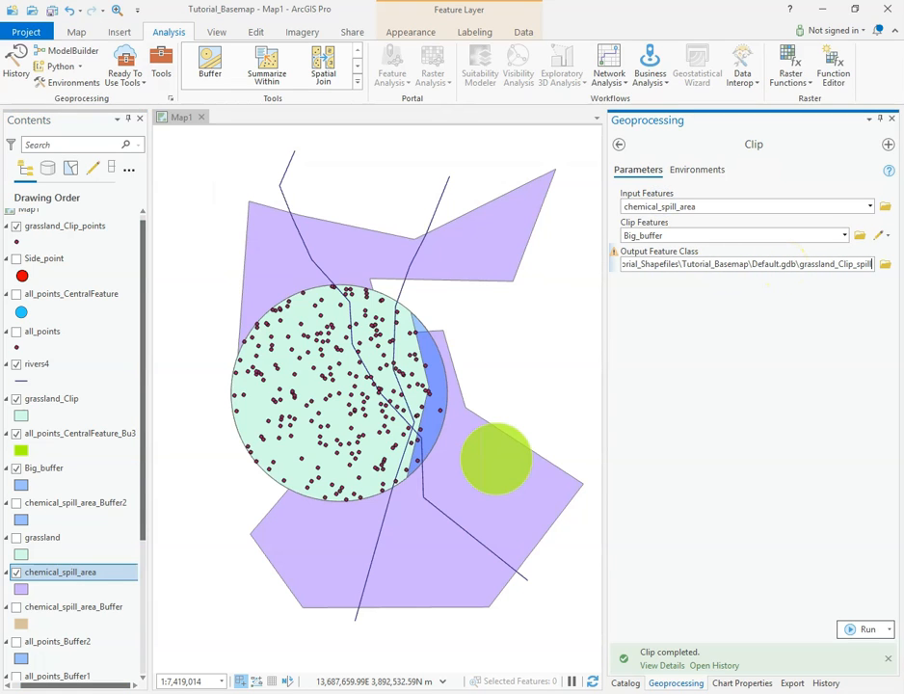
{"action": "left_click", "coordinate": [787, 393]}
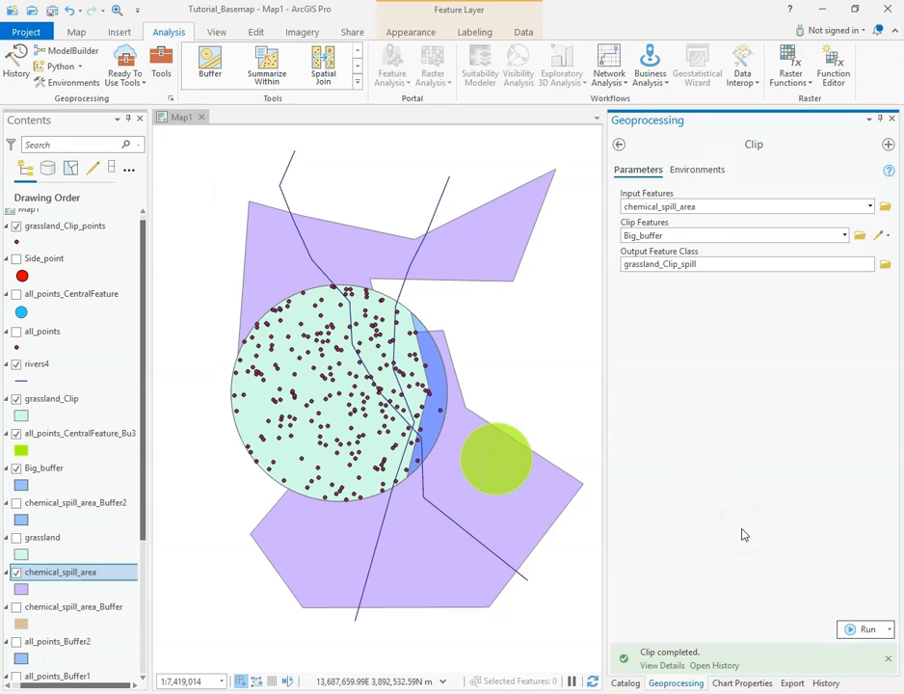
{"action": "left_click", "coordinate": [866, 631]}
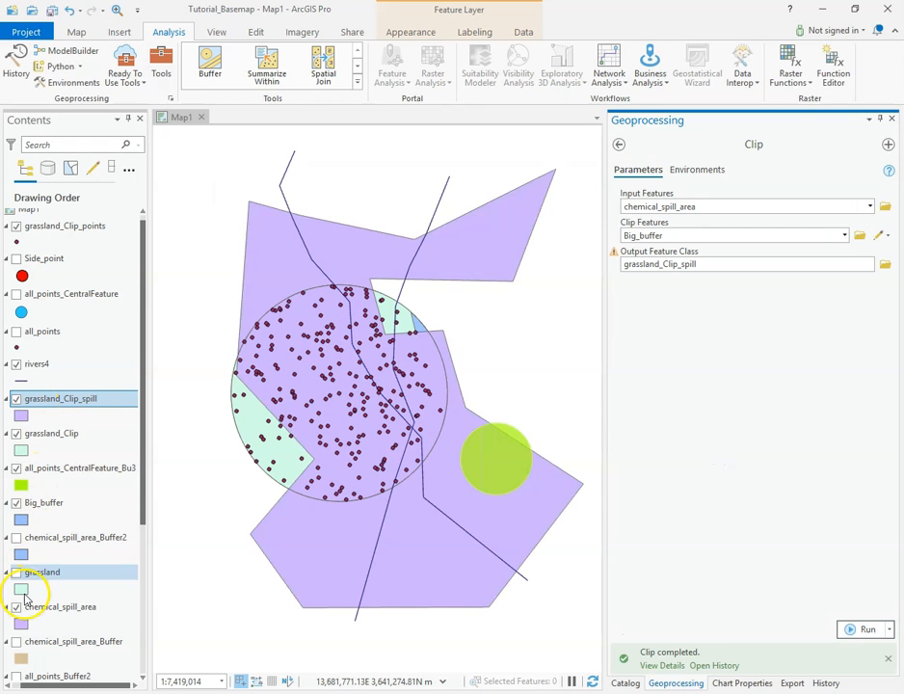
{"action": "left_click", "coordinate": [17, 607]}
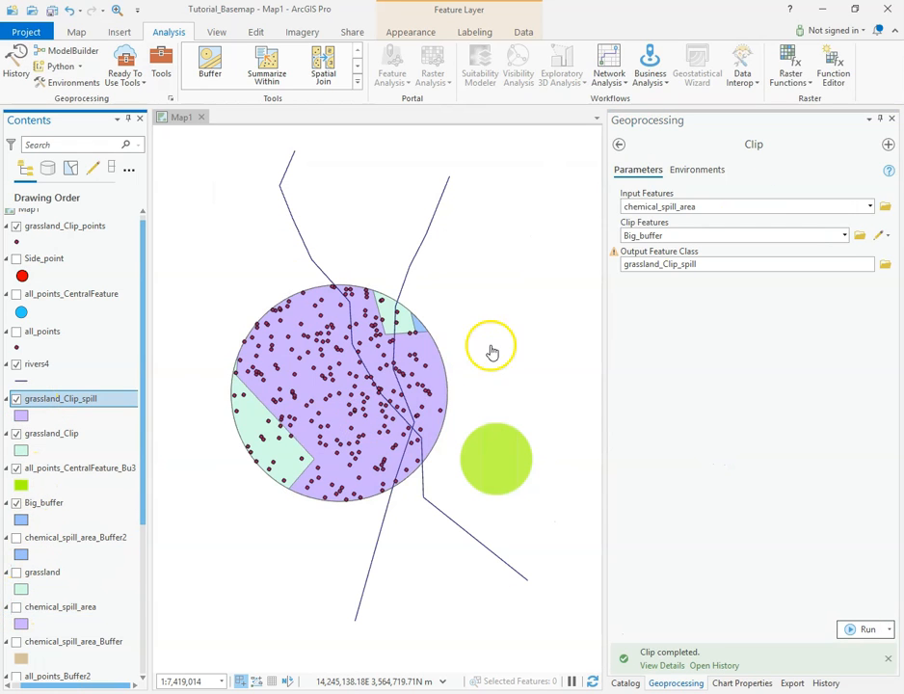
Clip rivers4 with Big_buffer to an output named grassland_Clip_rivers, and hide the original rivers4 layer.
{"action": "scroll", "coordinate": [61, 503], "scroll_direction": "down", "scroll_amount": 6}
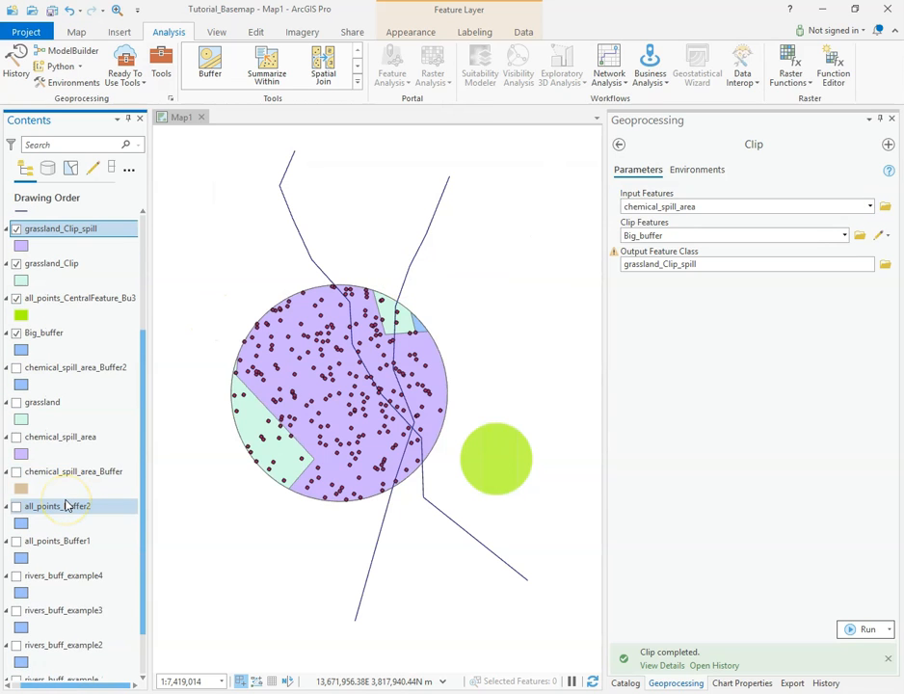
{"action": "scroll", "coordinate": [78, 482], "scroll_direction": "up", "scroll_amount": 6}
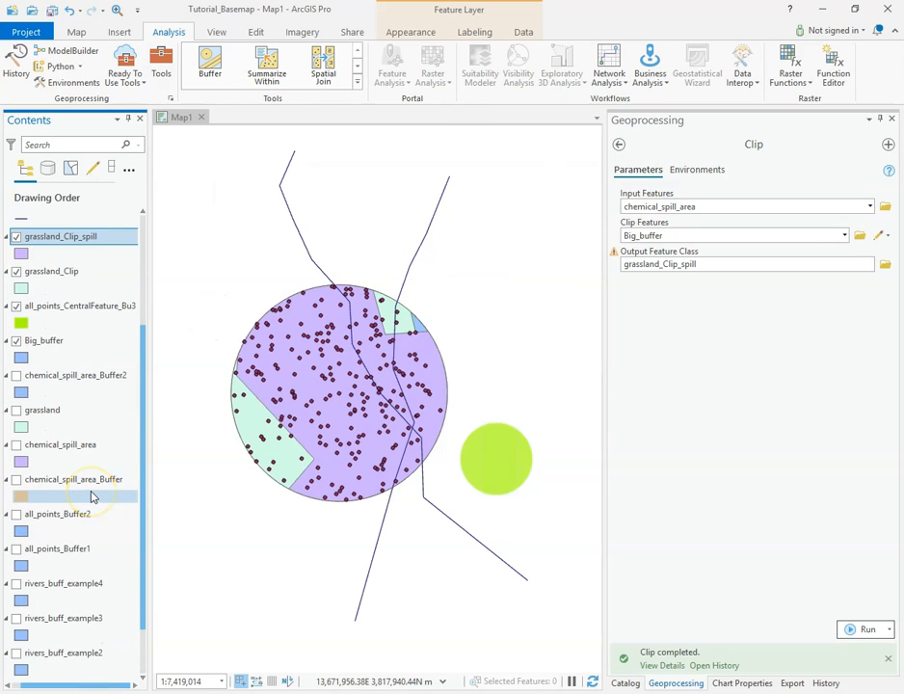
{"action": "left_click", "coordinate": [65, 362]}
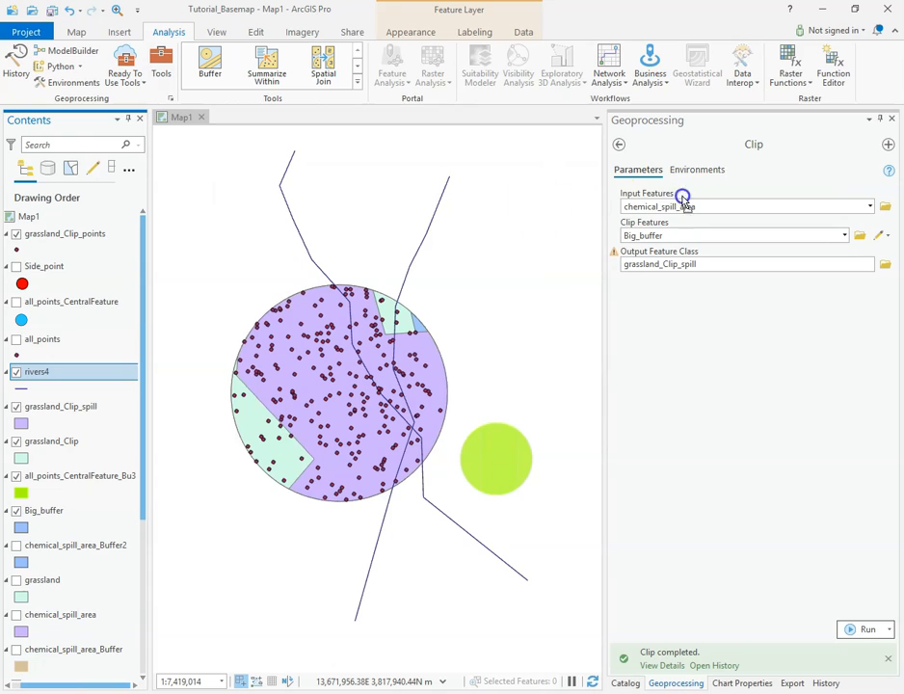
{"action": "left_click", "coordinate": [723, 264]}
{"action": "left_click", "coordinate": [757, 262]}
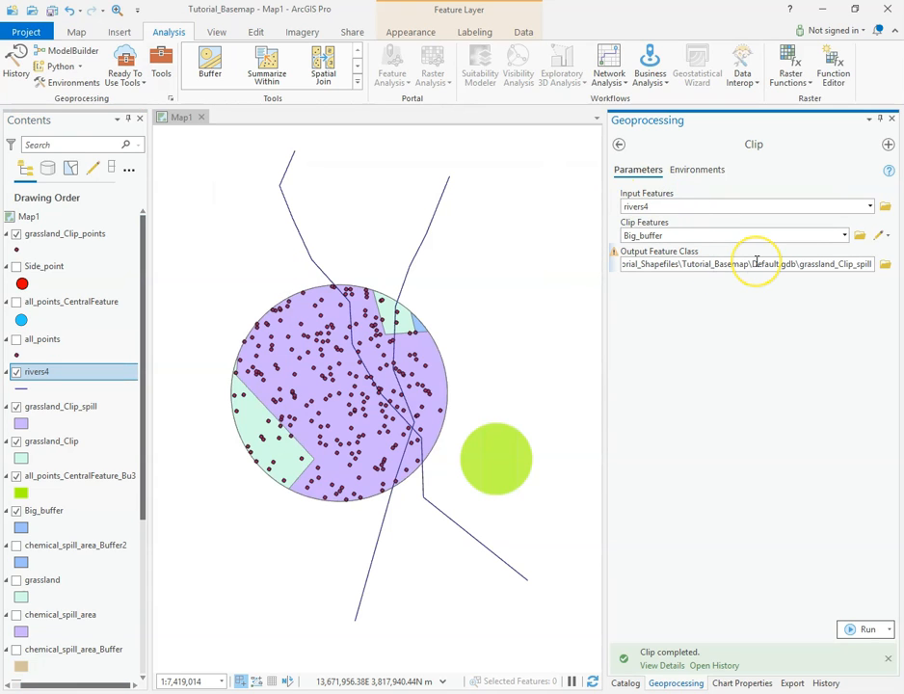
{"action": "key", "text": "BackSpace"}
{"action": "key", "text": "BackSpace"}
{"action": "key", "text": "BackSpace"}
{"action": "key", "text": "BackSpace"}
{"action": "key", "text": "BackSpace"}
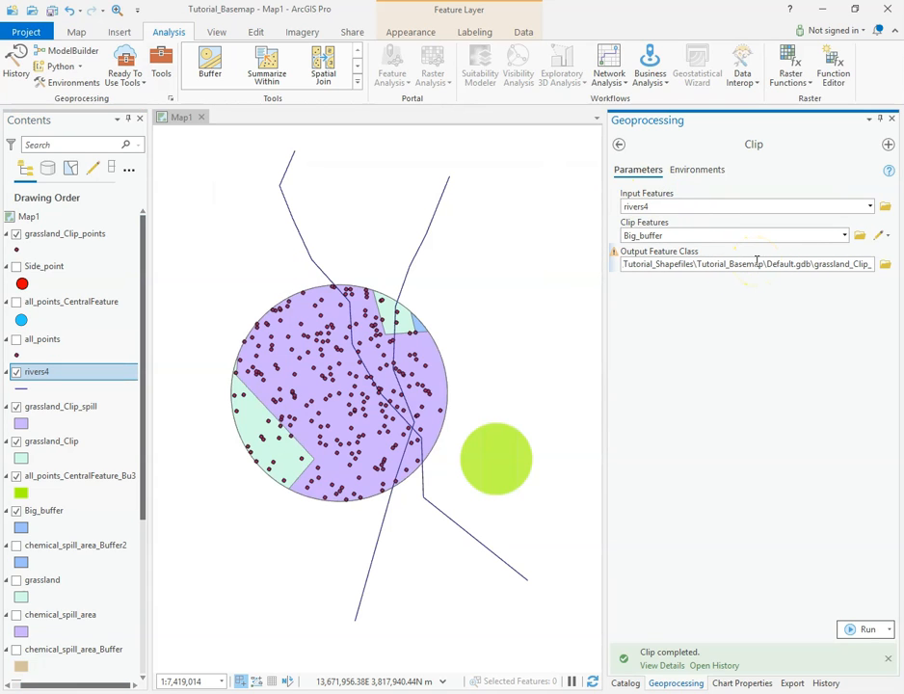
{"action": "type", "text": "rivers"}
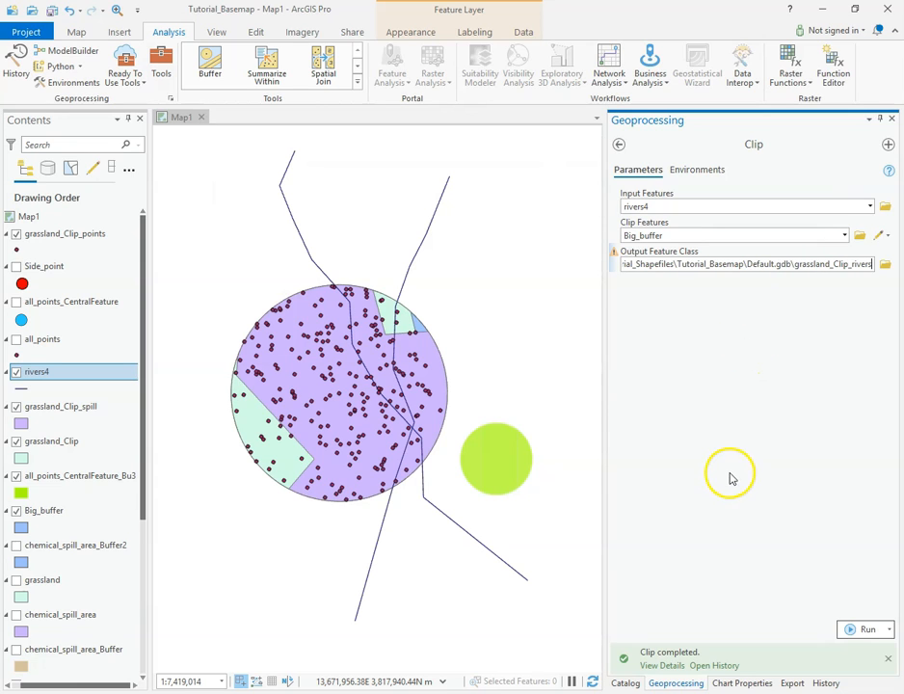
{"action": "left_click", "coordinate": [863, 629]}
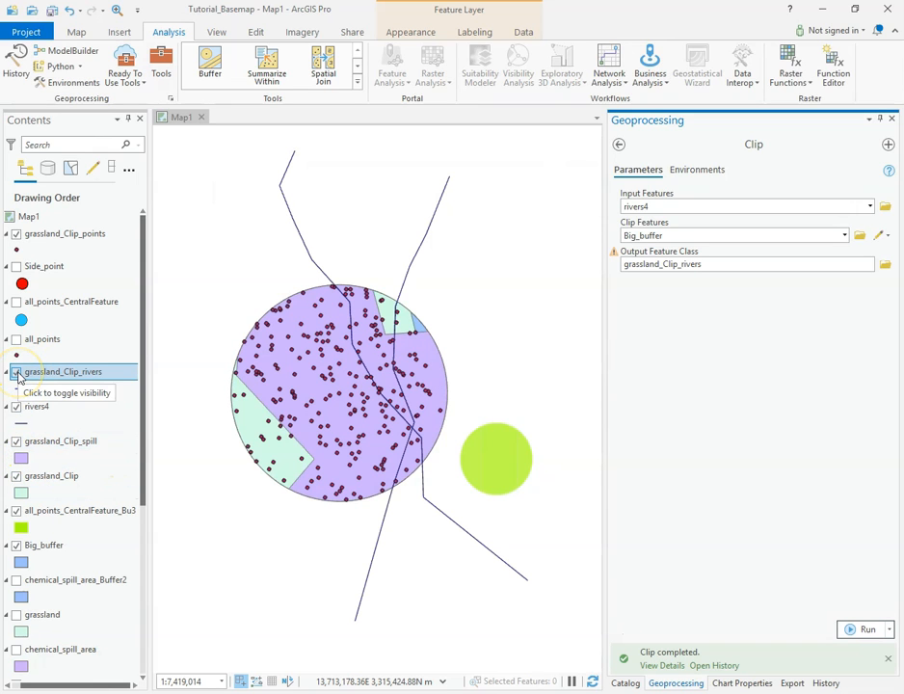
{"action": "left_click", "coordinate": [17, 407]}
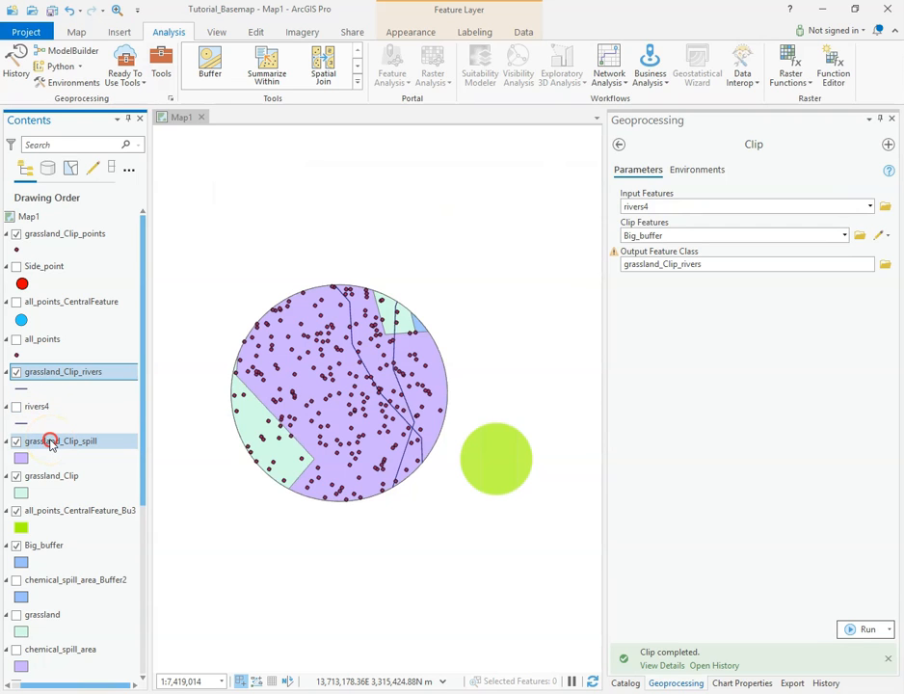
Remove the grassland_Clip_spill and grassland_Clip_rivers layers from the map.
{"action": "right_click", "coordinate": [50, 443]}
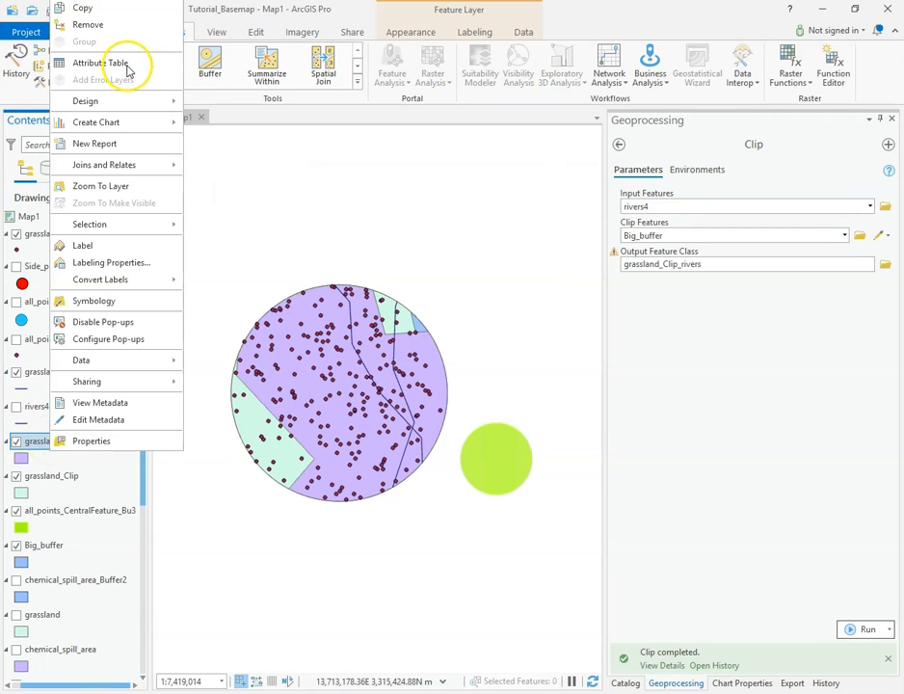
{"action": "left_click", "coordinate": [96, 25]}
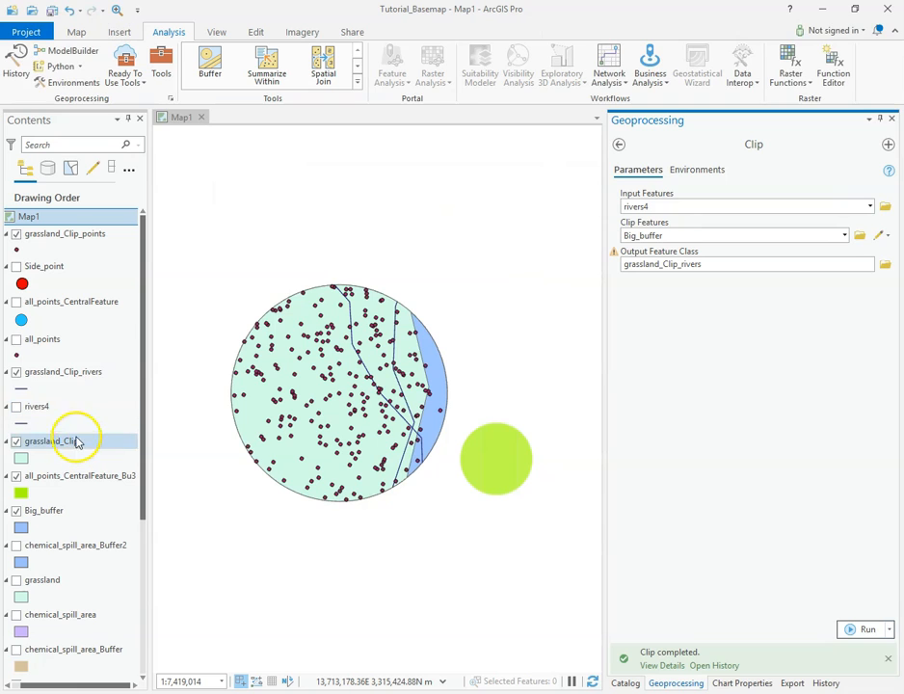
{"action": "right_click", "coordinate": [36, 374]}
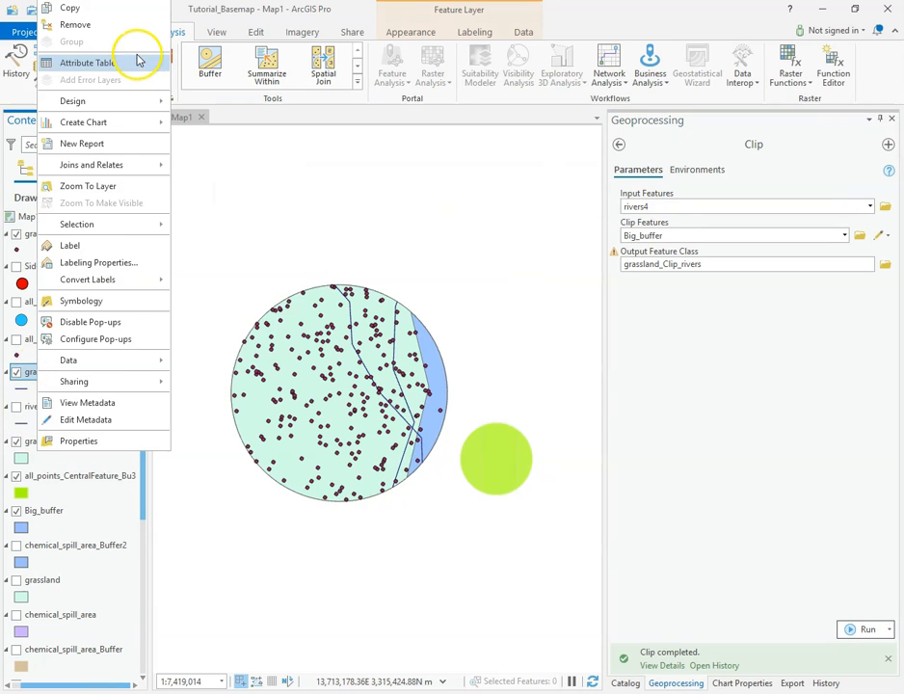
{"action": "left_click", "coordinate": [95, 24]}
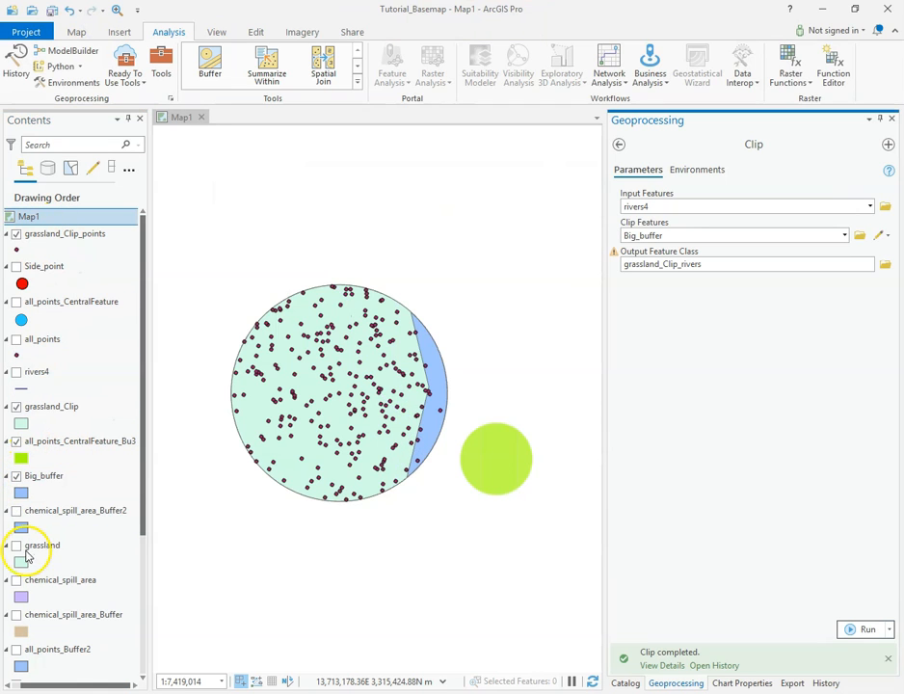
Show the original grassland, chemical_spill_area and all_points layers on the map.
{"action": "left_click", "coordinate": [16, 546]}
{"action": "left_click", "coordinate": [17, 580]}
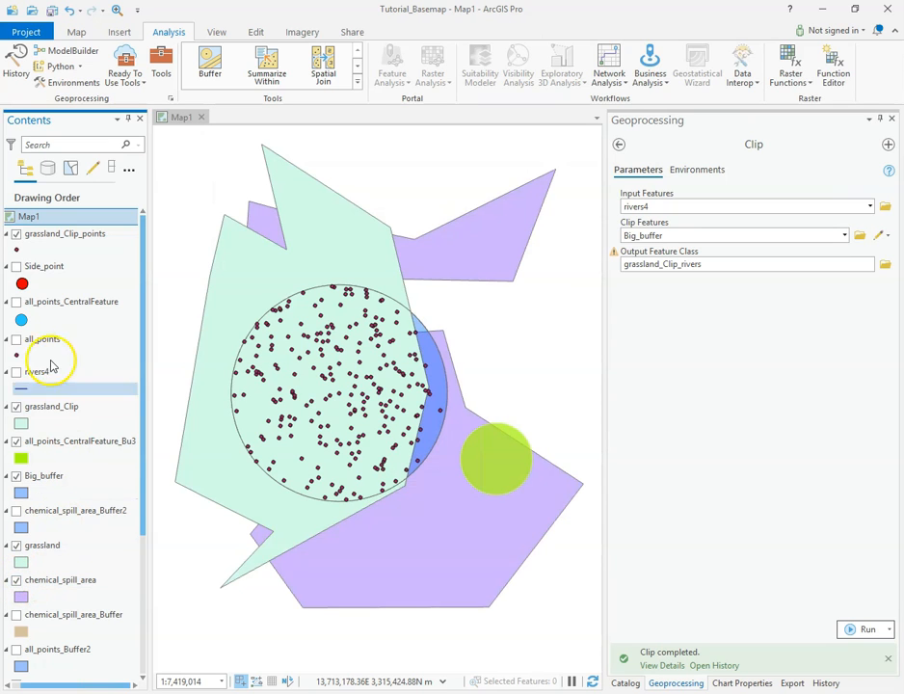
{"action": "left_click", "coordinate": [15, 340]}
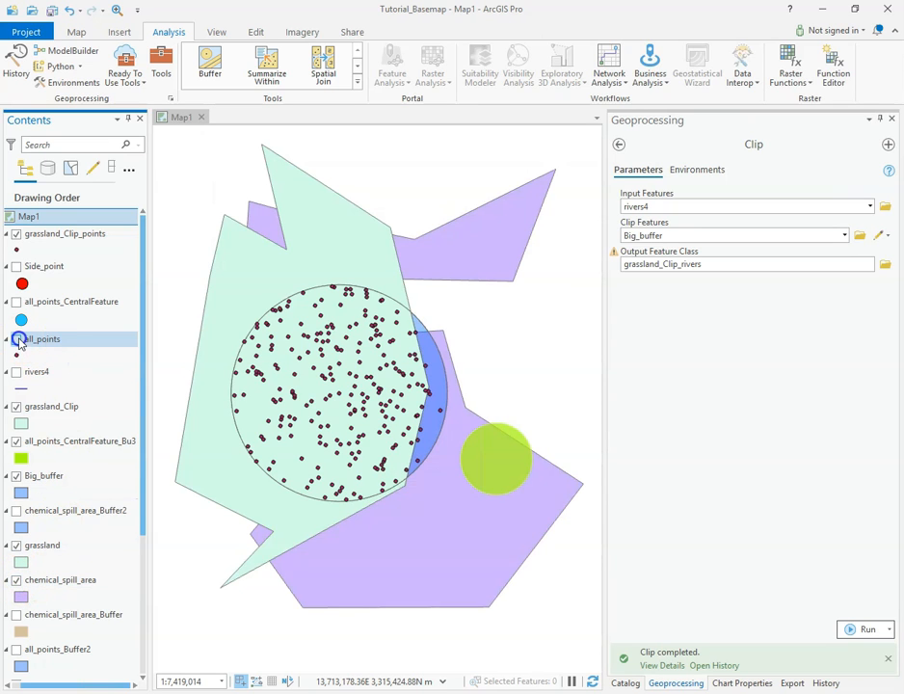
Remove the grassland_Clip_points layer and show the rivers4 layer.
{"action": "right_click", "coordinate": [56, 235]}
{"action": "left_click", "coordinate": [104, 265]}
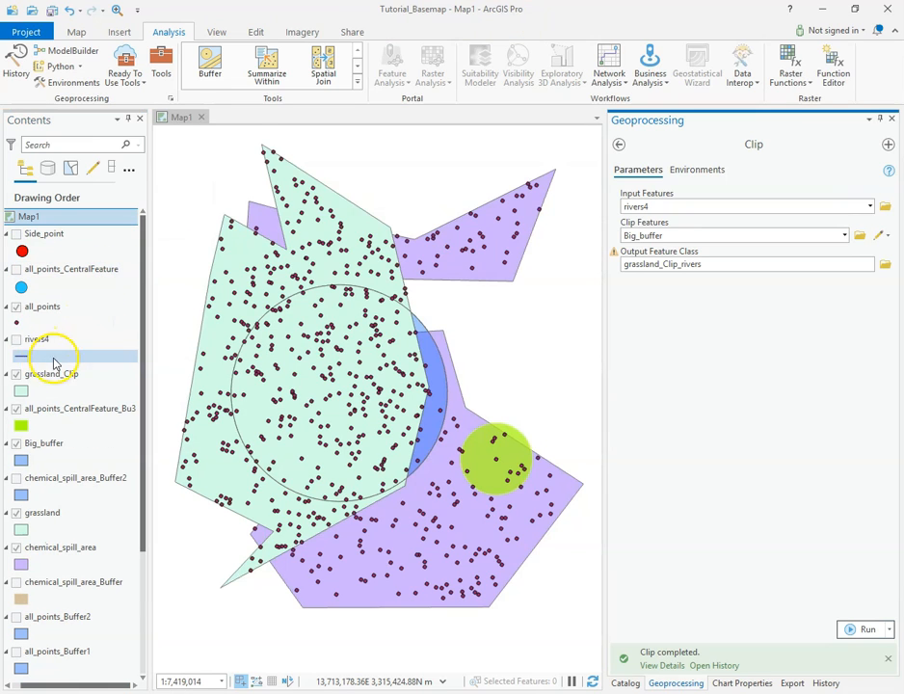
{"action": "left_click", "coordinate": [16, 339]}
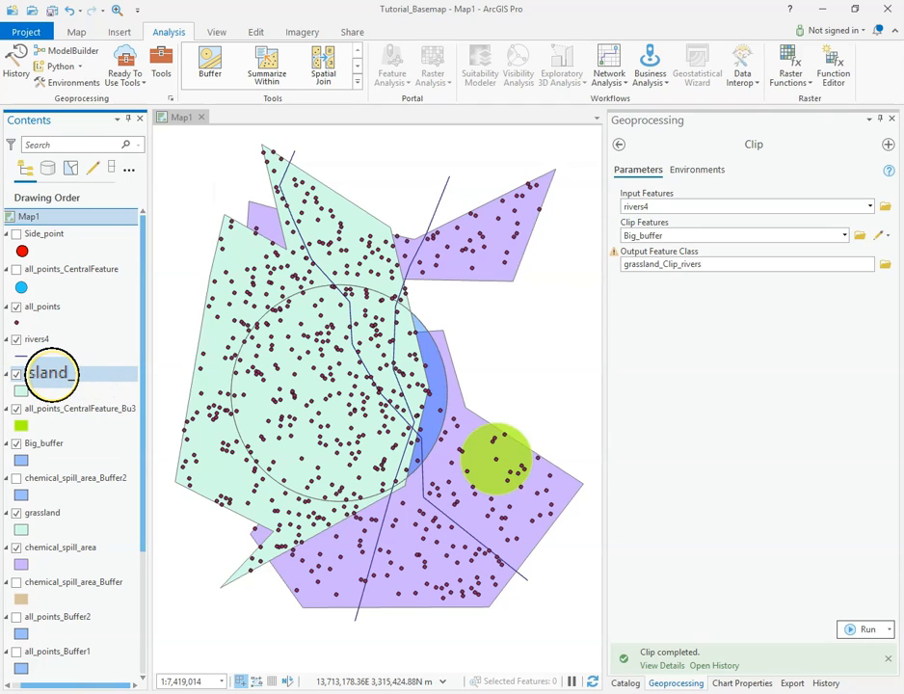
Open the attribute table of grassland_Clip and shrink the table area to give the map more room.
{"action": "right_click", "coordinate": [50, 374]}
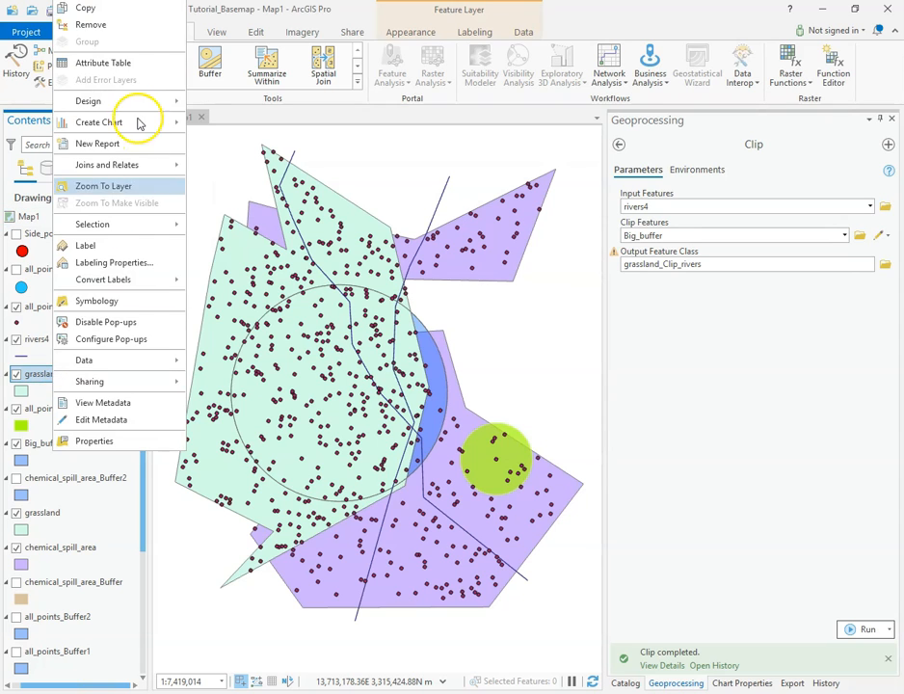
{"action": "left_click", "coordinate": [126, 61]}
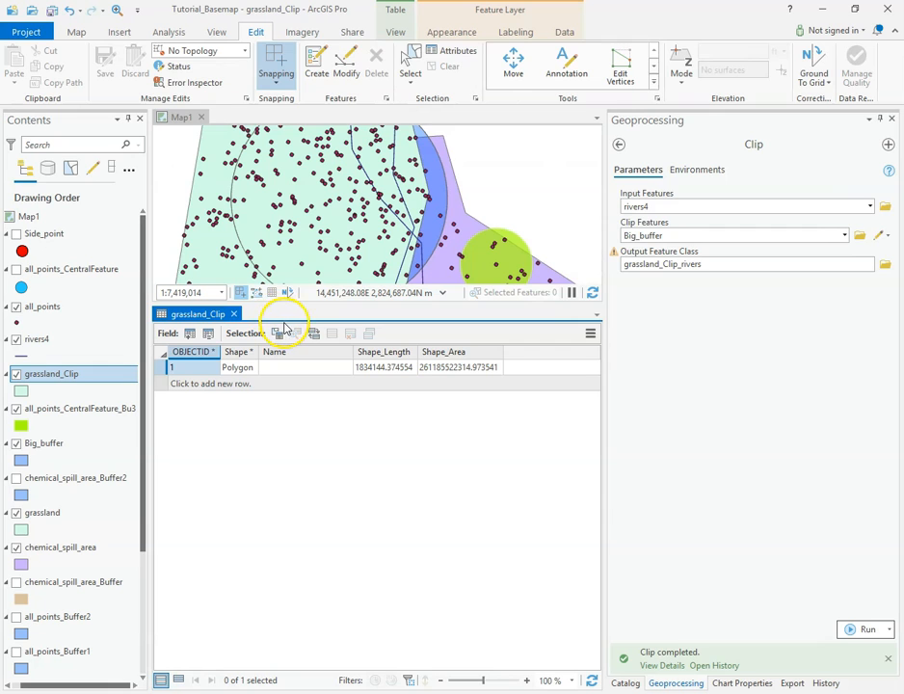
{"action": "left_click_drag", "start_coordinate": [318, 304], "coordinate": [319, 565]}
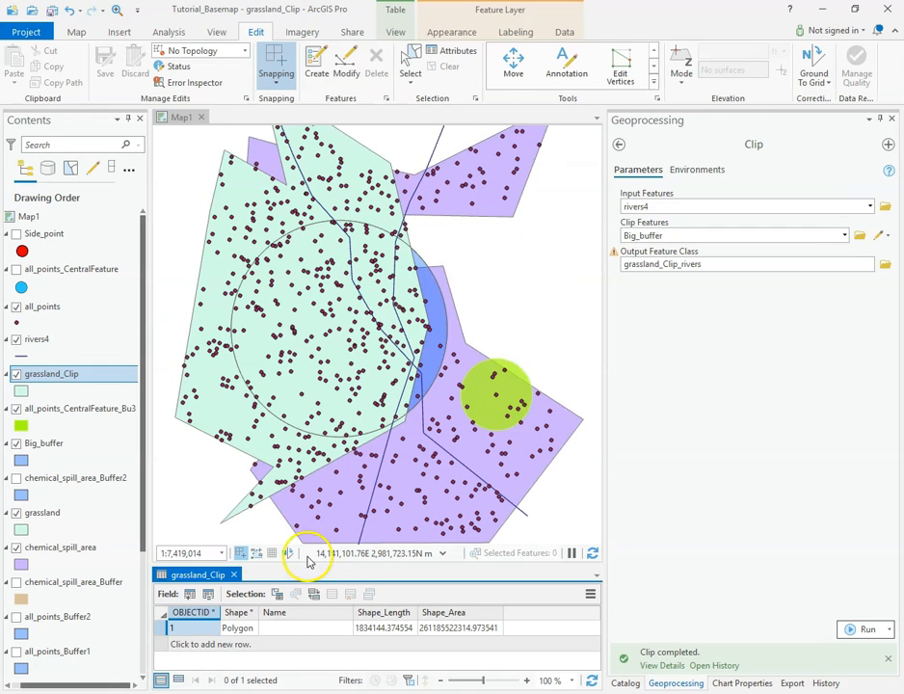
Place Big_buffer directly above grassland_Clip in the drawing order and open its attribute table.
{"action": "mouse_move", "coordinate": [30, 450]}
{"action": "left_mouse_down"}
{"action": "mouse_move", "coordinate": [57, 365]}
{"action": "mouse_move", "coordinate": [62, 376]}
{"action": "left_mouse_up"}
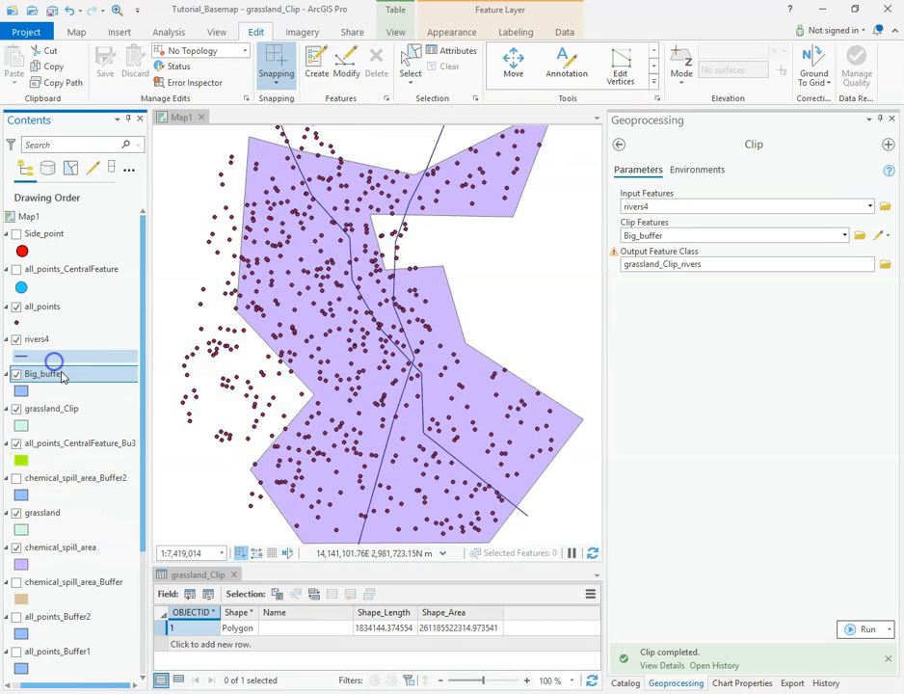
{"action": "right_click", "coordinate": [48, 375]}
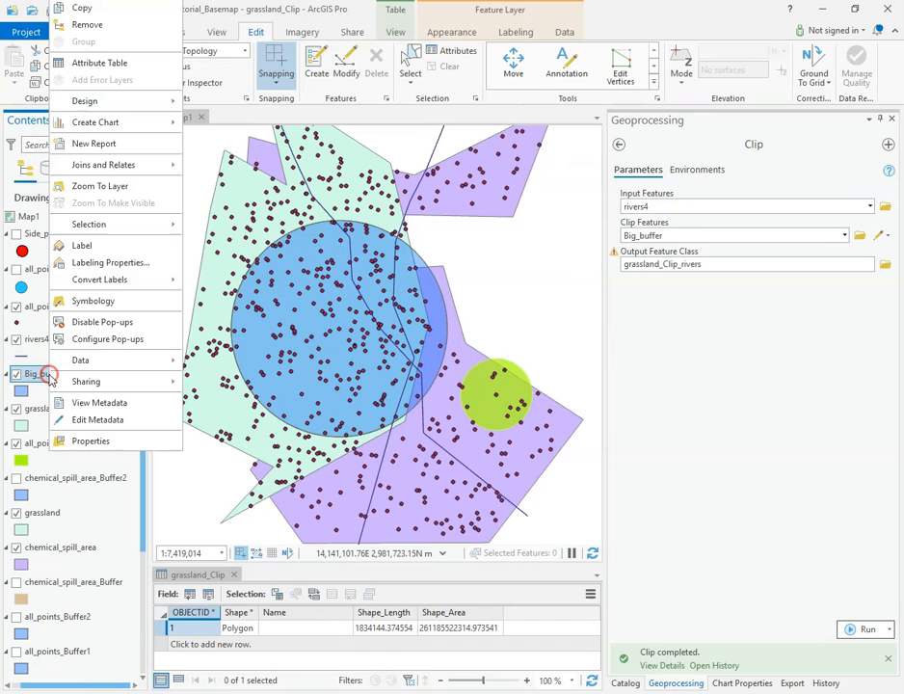
{"action": "left_click", "coordinate": [142, 67]}
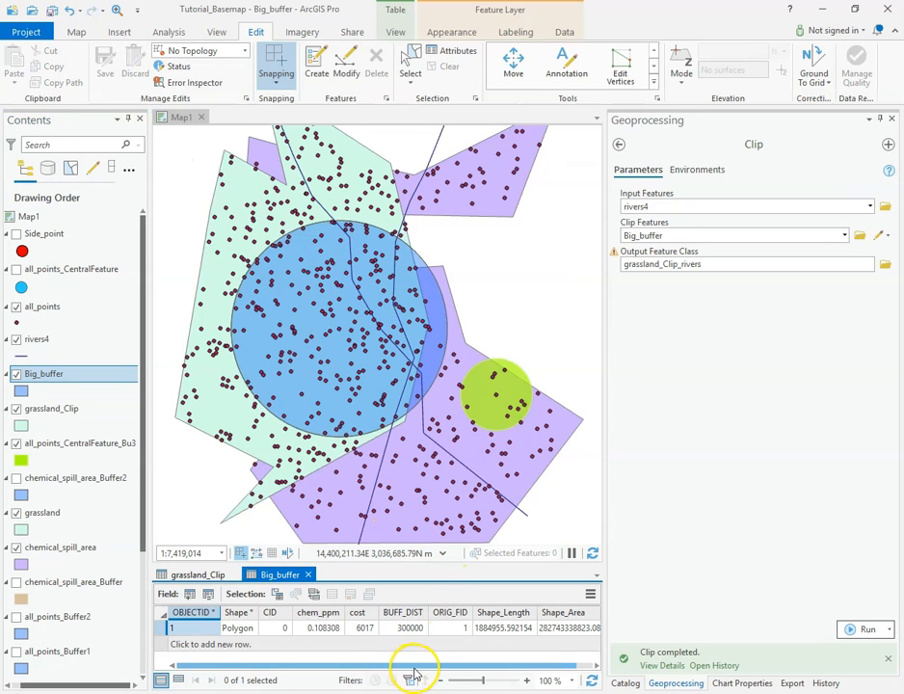
Examine the fields in the Big_buffer attribute table and compare them with those of grassland_Clip.
{"action": "left_click_drag", "start_coordinate": [414, 666], "coordinate": [479, 667]}
{"action": "left_click_drag", "start_coordinate": [414, 672], "coordinate": [347, 667]}
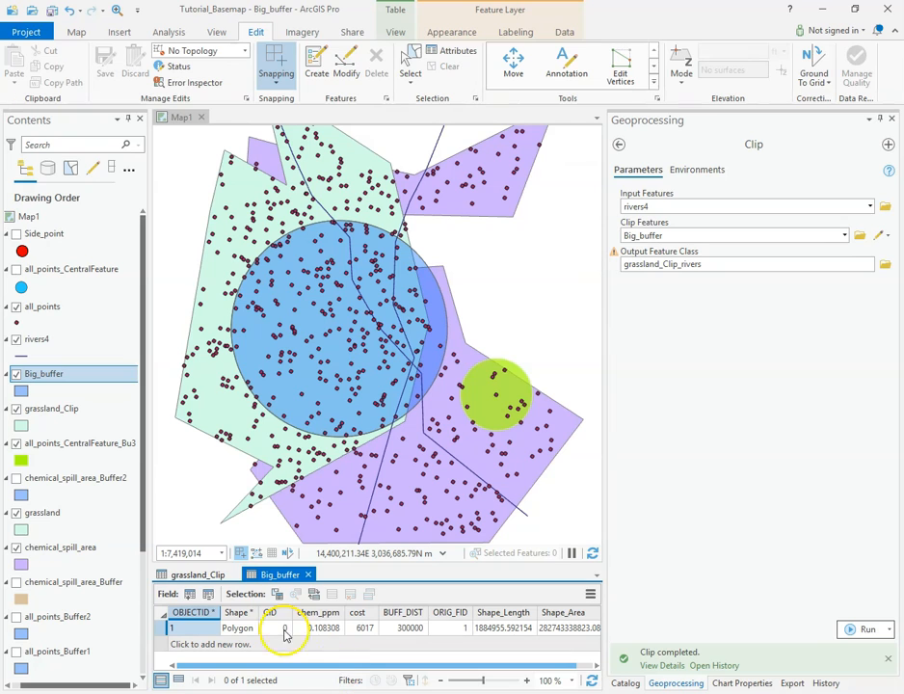
{"action": "left_click", "coordinate": [197, 577]}
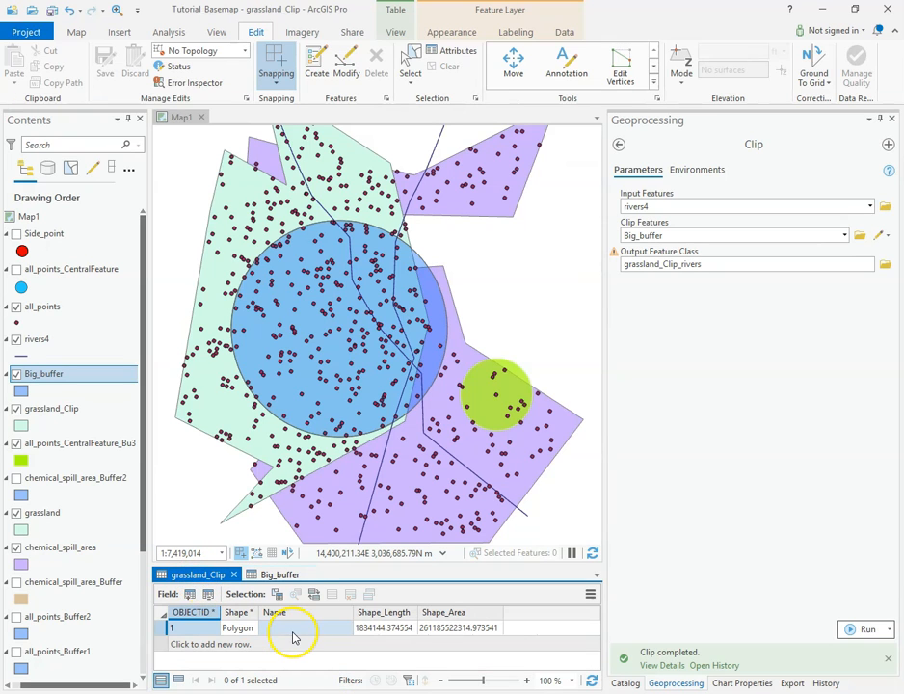
{"action": "left_click", "coordinate": [280, 576]}
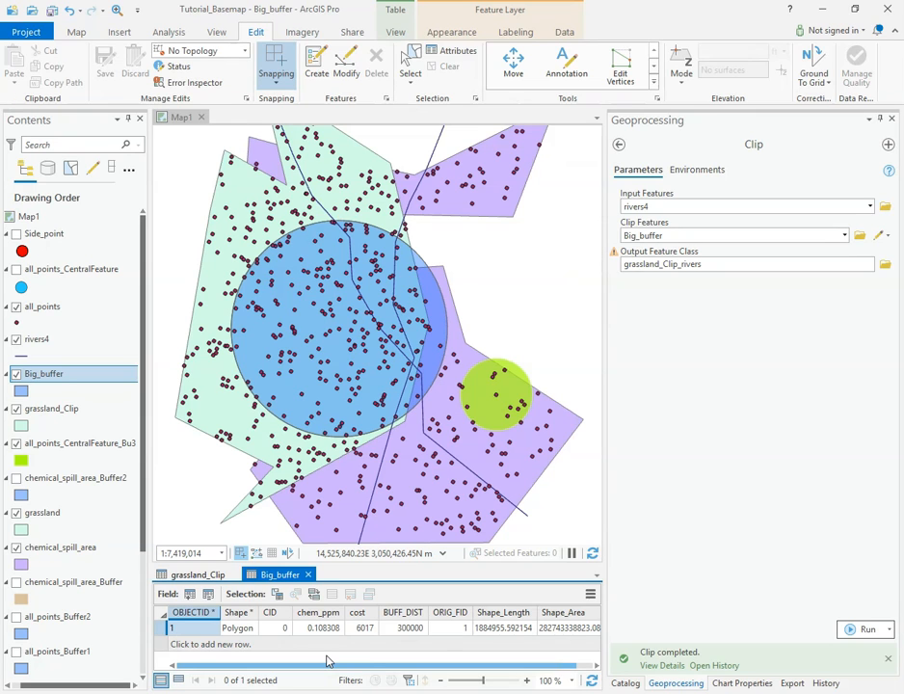
Leave the Clip tool and open the Intersect tool from the Overlay tools in Analysis Tools.
{"action": "left_click", "coordinate": [619, 144]}
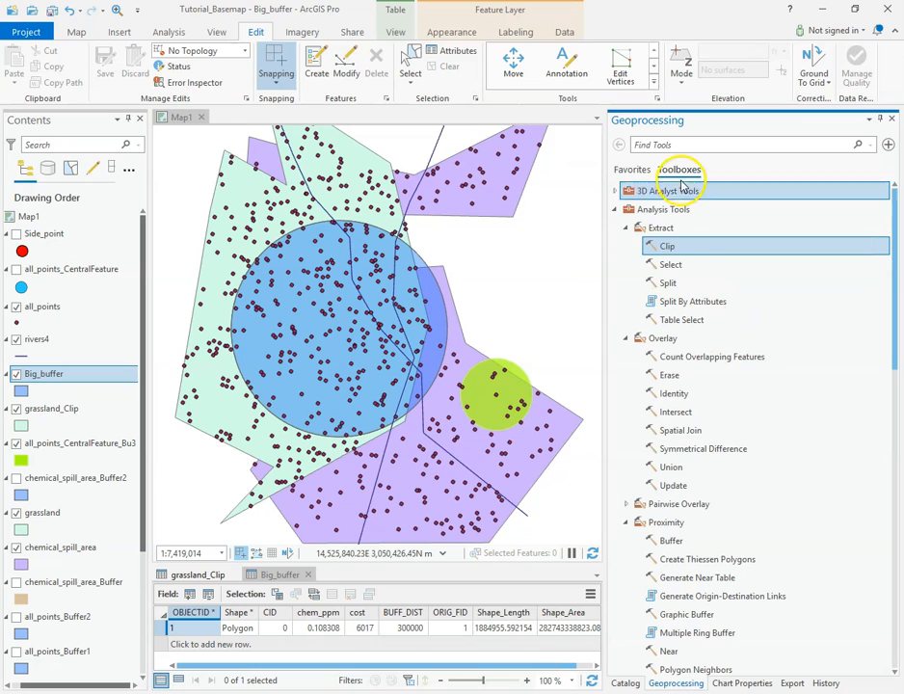
{"action": "left_click", "coordinate": [670, 210]}
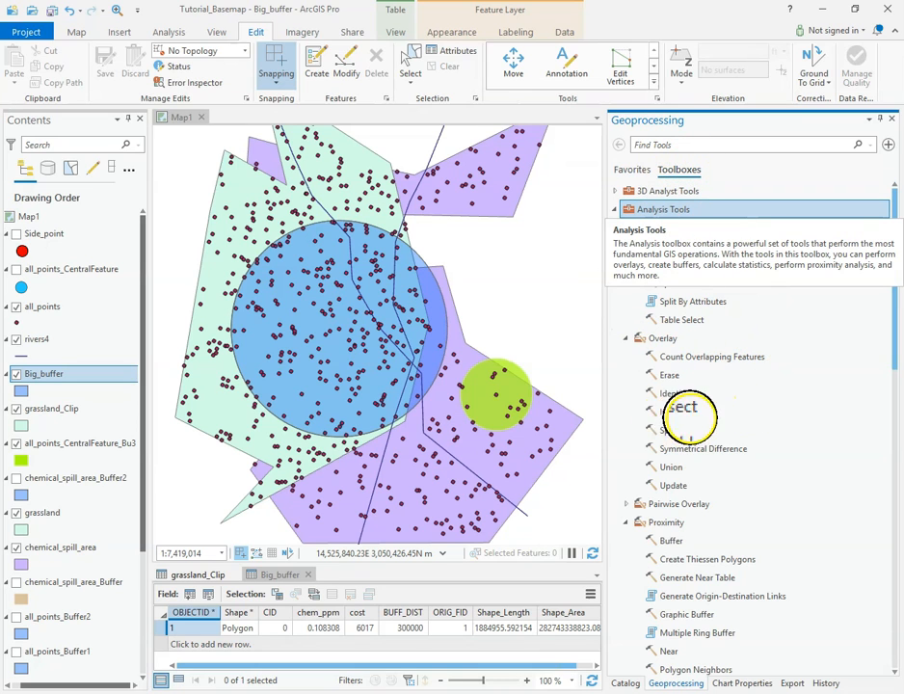
{"action": "left_click", "coordinate": [684, 428]}
{"action": "double_click", "coordinate": [686, 412]}
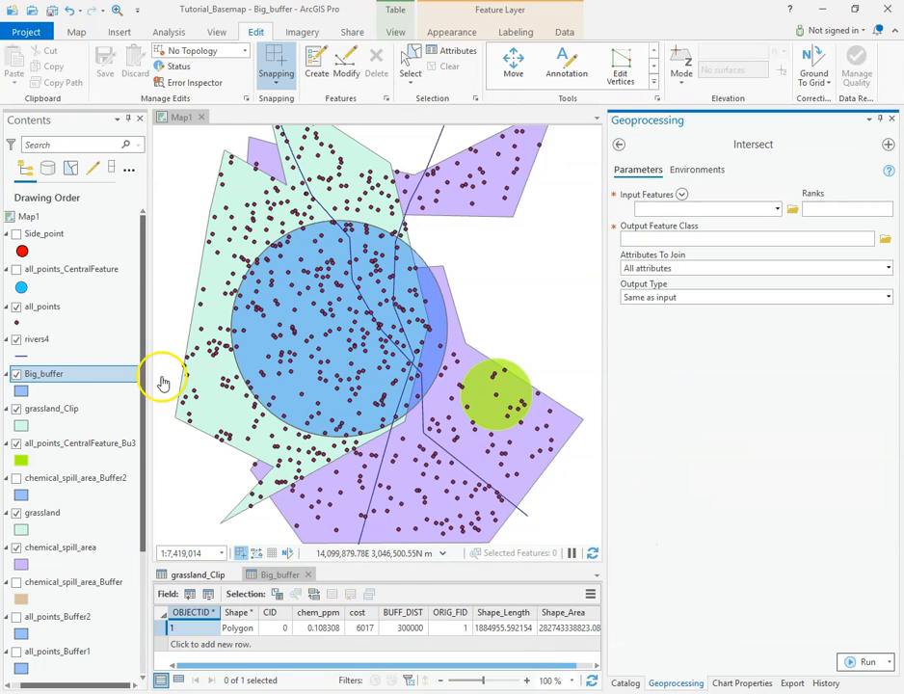
Add Big_buffer and grassland as input features of the Intersect tool, and hide the grassland_Clip layer.
{"action": "left_click_drag", "start_coordinate": [44, 381], "coordinate": [718, 209]}
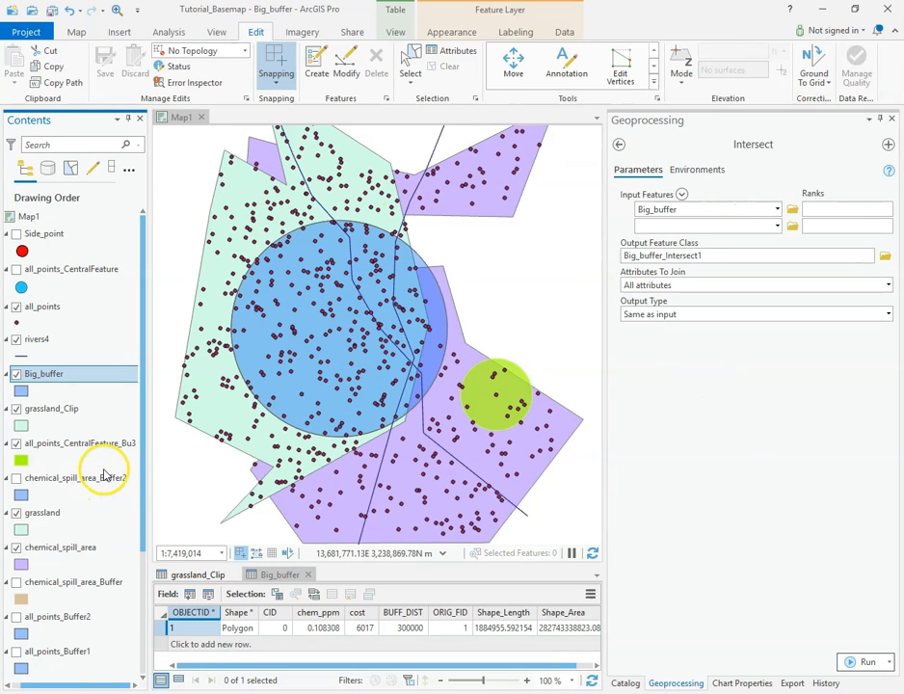
{"action": "left_click_drag", "start_coordinate": [40, 513], "coordinate": [815, 206]}
{"action": "left_click_drag", "start_coordinate": [730, 221], "coordinate": [730, 224]}
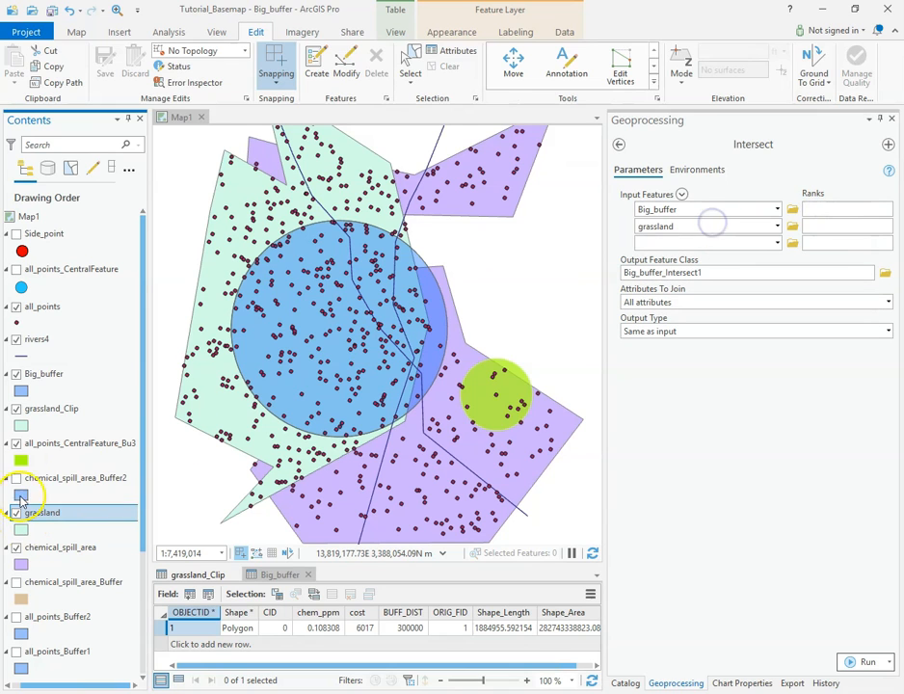
{"action": "left_click", "coordinate": [66, 430]}
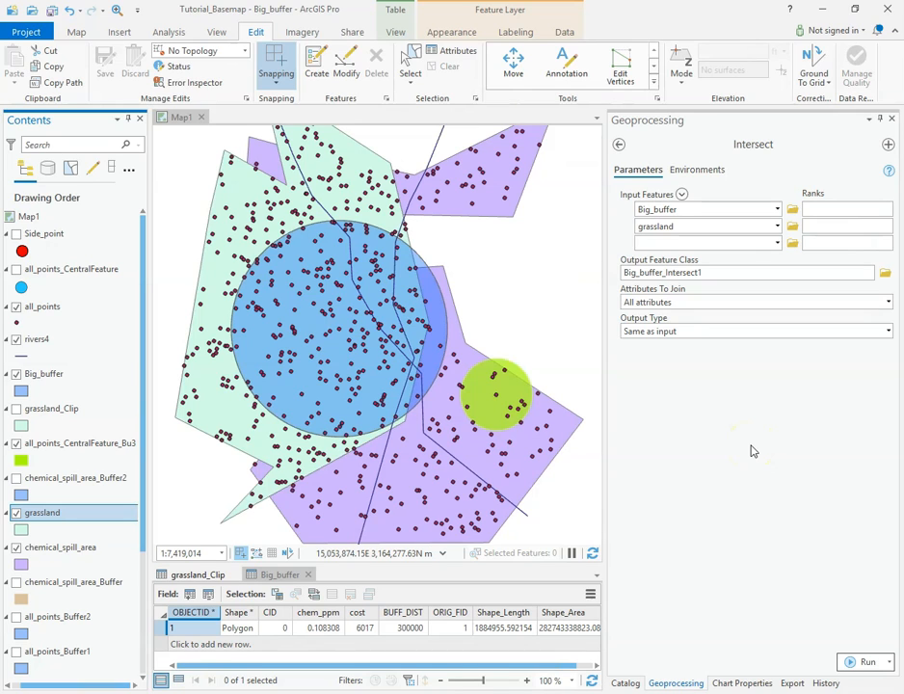
{"action": "left_click", "coordinate": [753, 441]}
Add rivers4 and chemical_spill_area as further input features of the Intersect tool.
{"action": "left_click", "coordinate": [678, 244]}
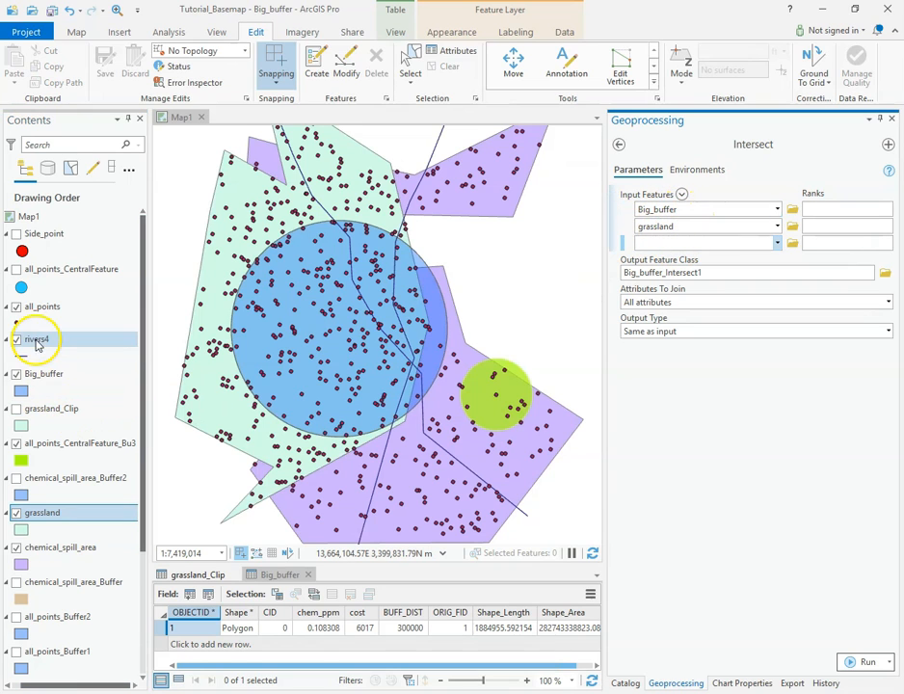
{"action": "left_click_drag", "start_coordinate": [35, 344], "coordinate": [685, 245]}
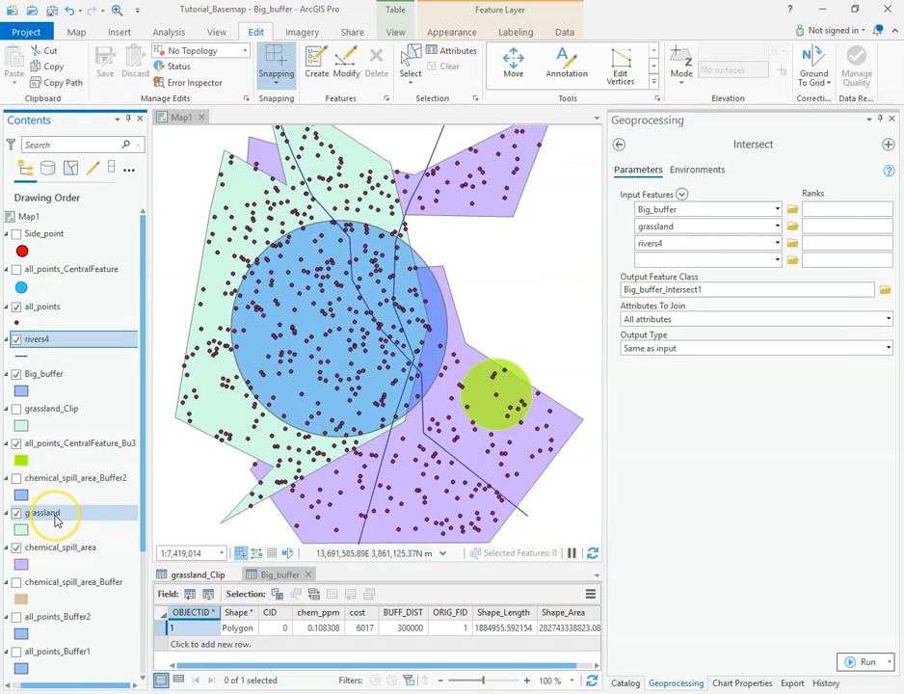
{"action": "left_click_drag", "start_coordinate": [50, 549], "coordinate": [685, 260]}
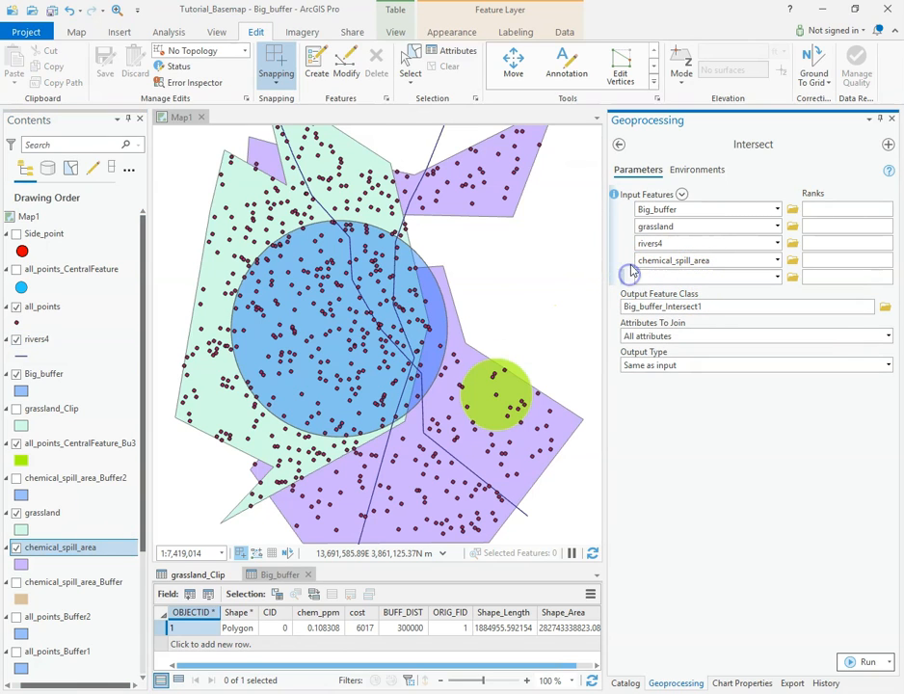
Remove chemical_spill_area, rivers4 and grassland from the Intersect input features, and add grassland back as the second input.
{"action": "left_click", "coordinate": [629, 260]}
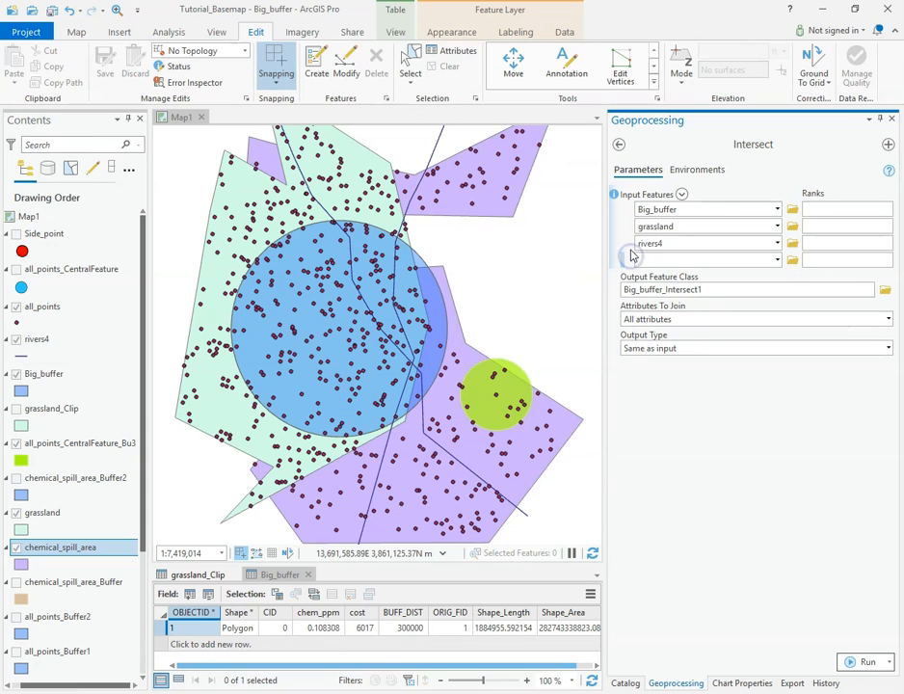
{"action": "left_click", "coordinate": [628, 244]}
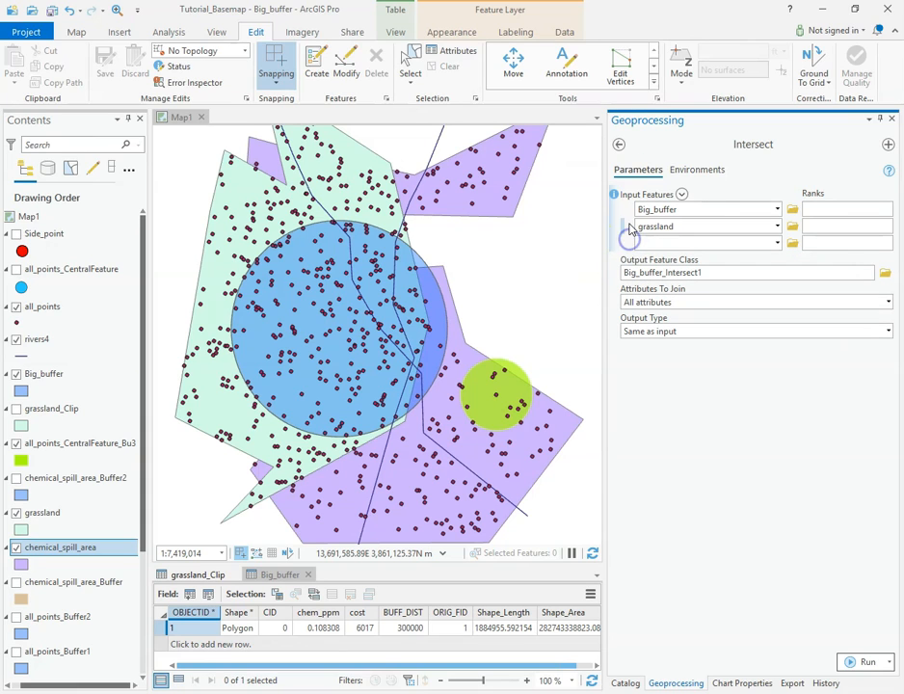
{"action": "left_click", "coordinate": [630, 225]}
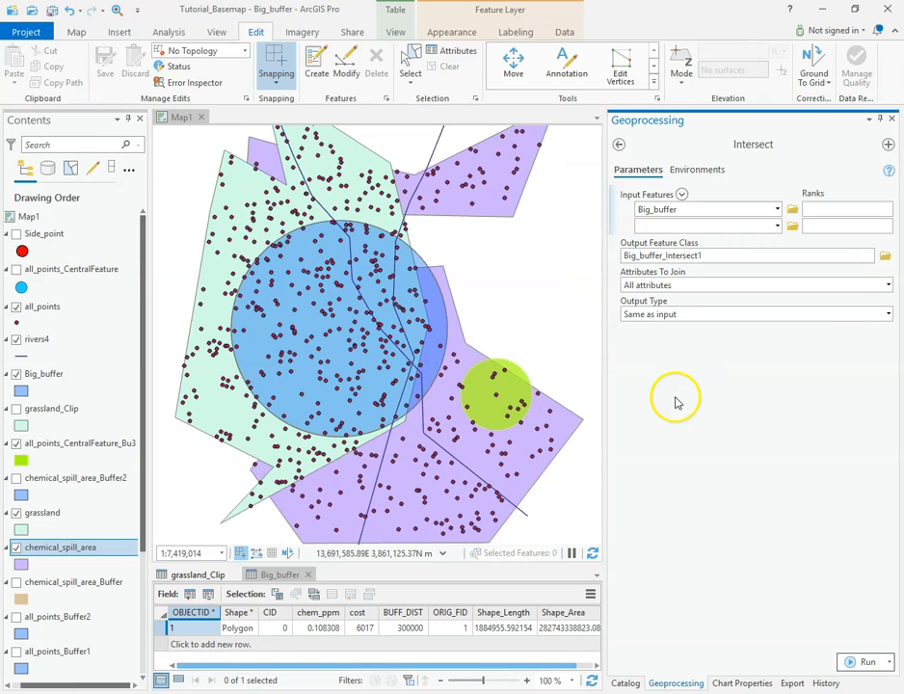
{"action": "left_click", "coordinate": [61, 508]}
{"action": "left_click_drag", "start_coordinate": [693, 230], "coordinate": [694, 227]}
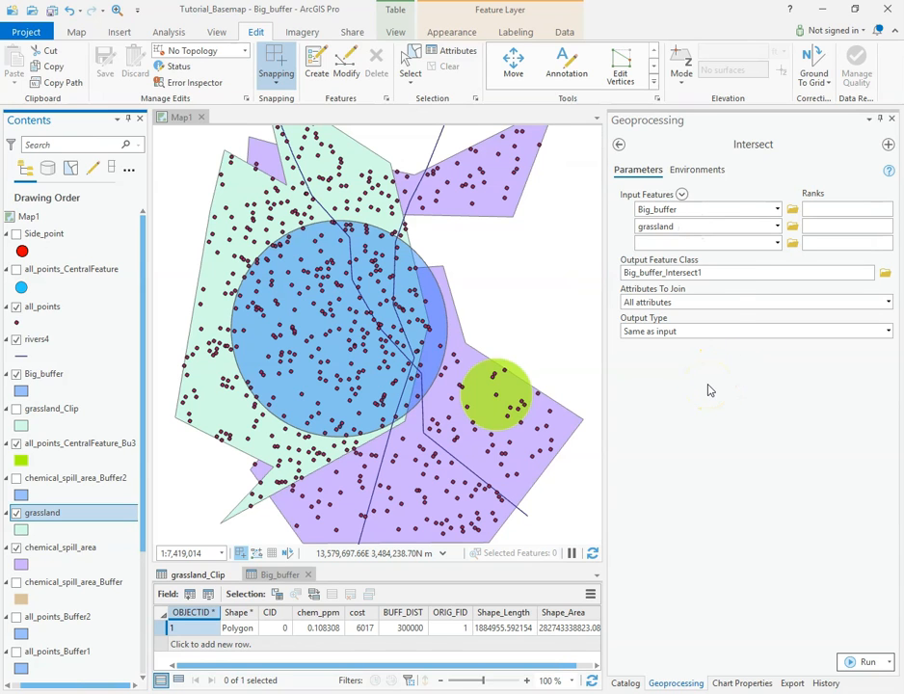
Choose All attributes as the attributes to join in the Intersect tool.
{"action": "mouse_move", "coordinate": [888, 176]}
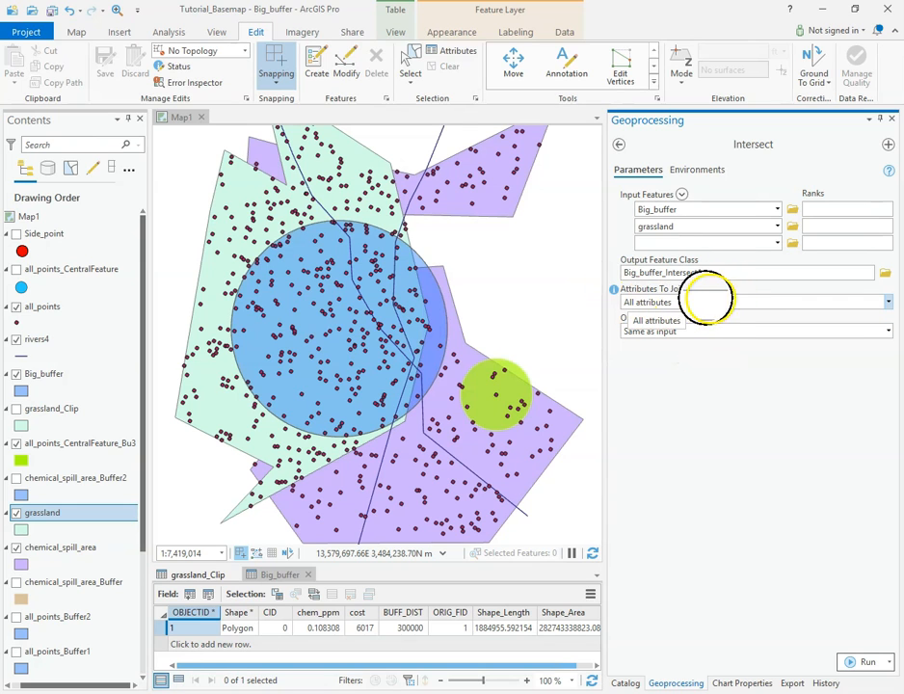
{"action": "left_click", "coordinate": [888, 302]}
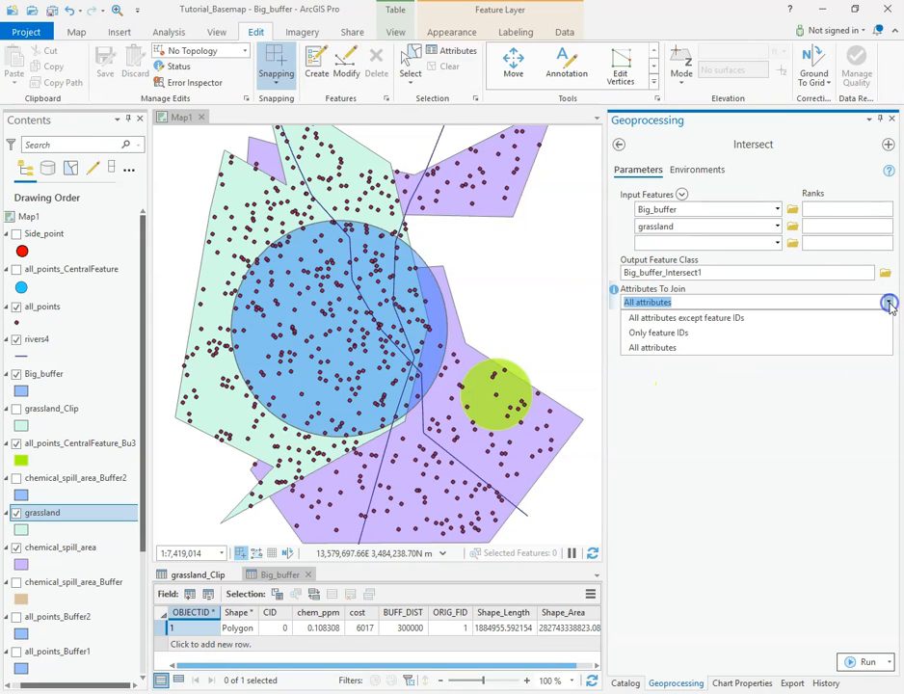
{"action": "left_click", "coordinate": [662, 349]}
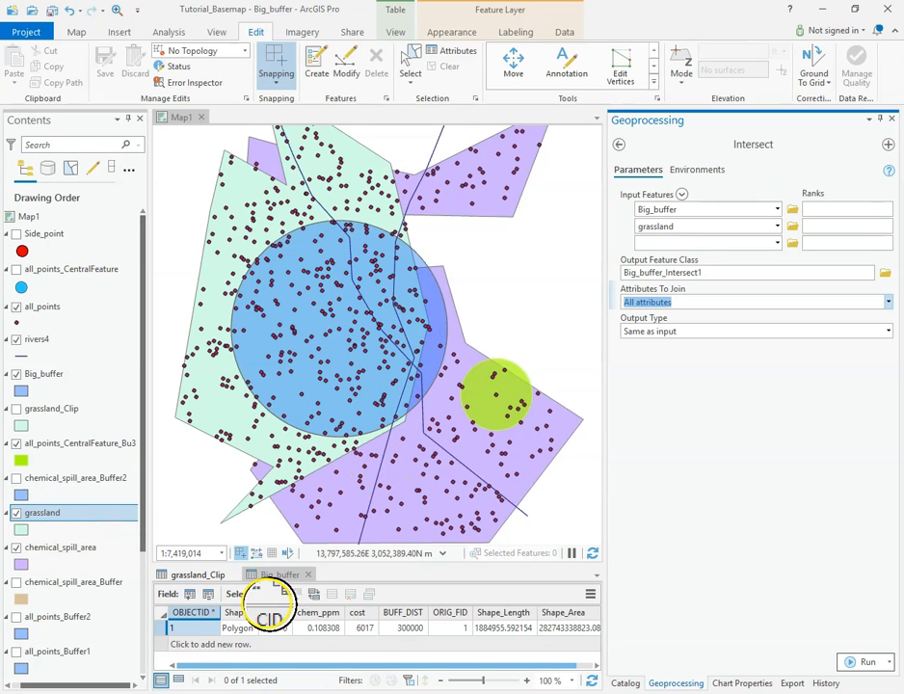
Close the grassland_Clip attribute table, open the grassland attribute table, and compare its fields with those of Big_buffer.
{"action": "left_click", "coordinate": [214, 575]}
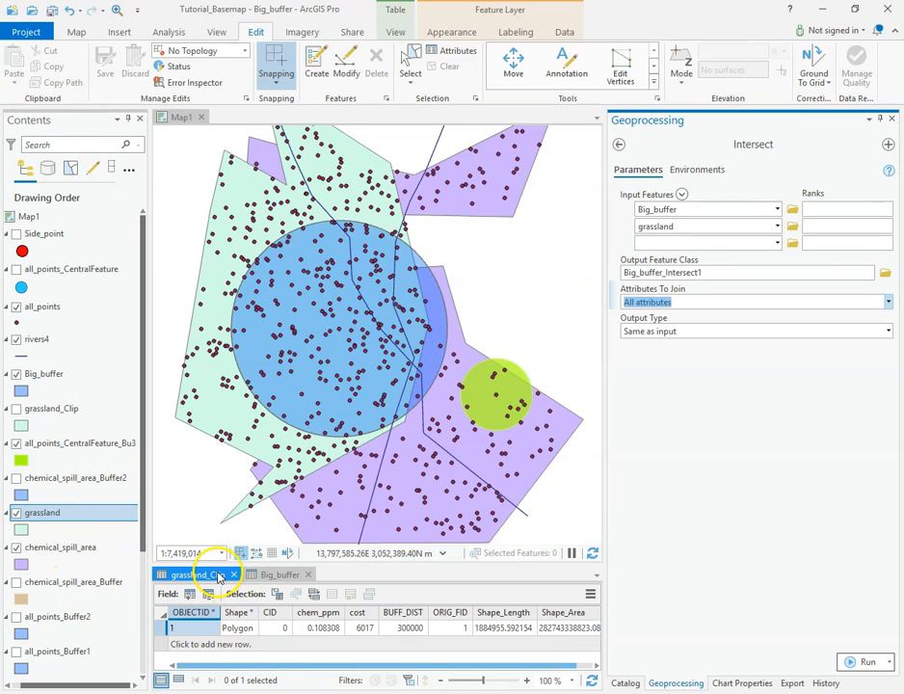
{"action": "left_click", "coordinate": [224, 576]}
{"action": "left_click", "coordinate": [234, 576]}
{"action": "right_click", "coordinate": [43, 515]}
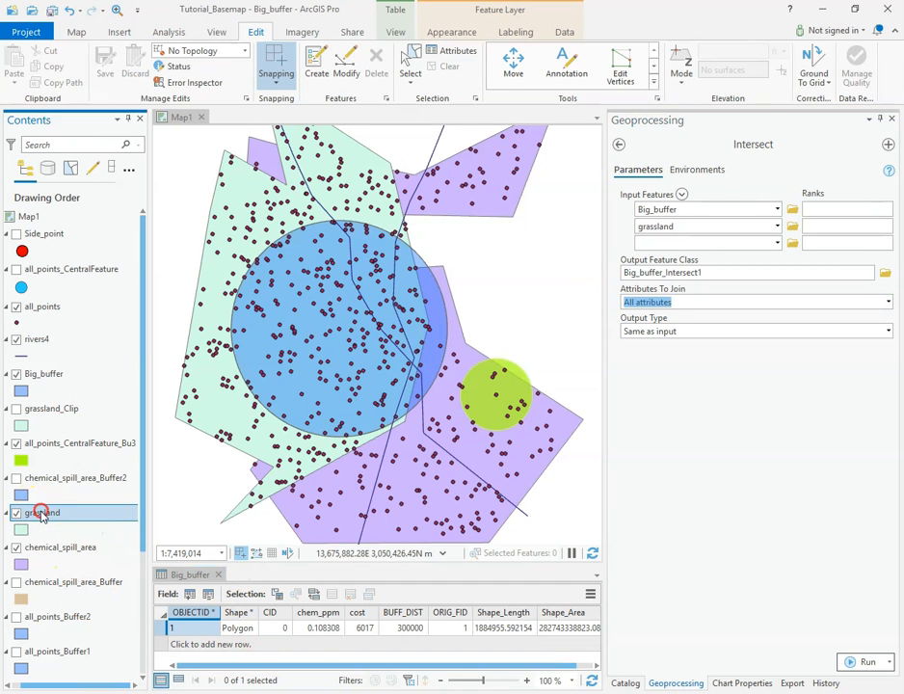
{"action": "left_click", "coordinate": [113, 122]}
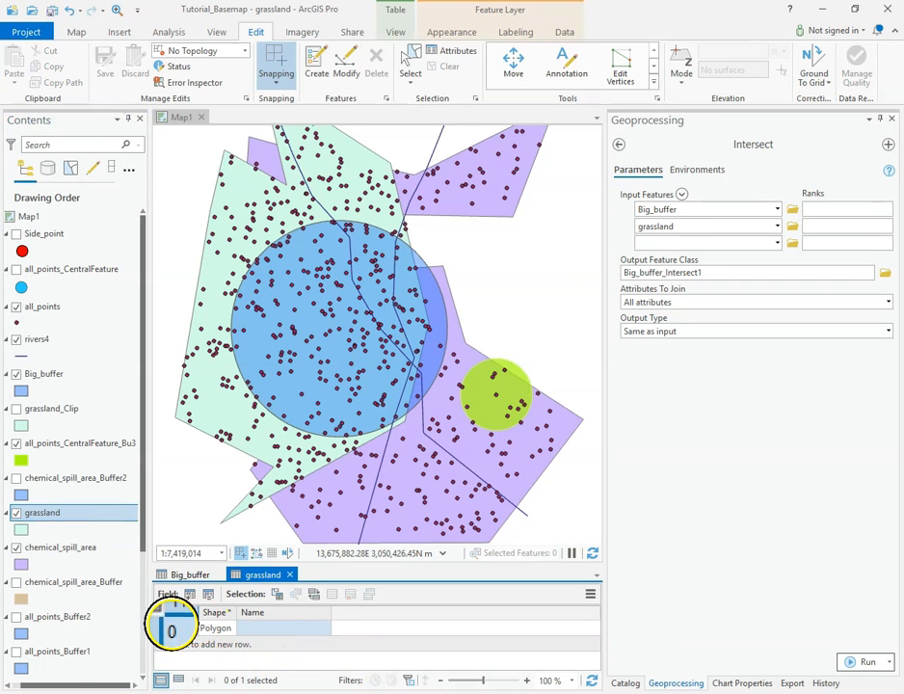
{"action": "left_click", "coordinate": [190, 576]}
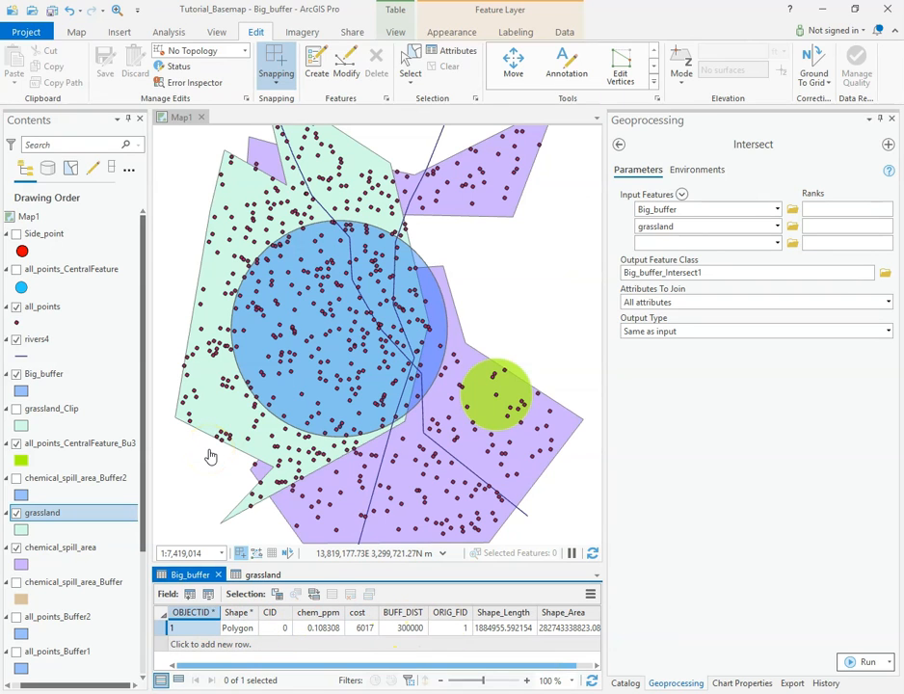
Show the grassland_Clip layer, compare its attribute table with the grassland table, including Shape_Length and Shape_Area, and close the grassland_Clip table.
{"action": "left_click", "coordinate": [15, 409]}
{"action": "right_click", "coordinate": [45, 410]}
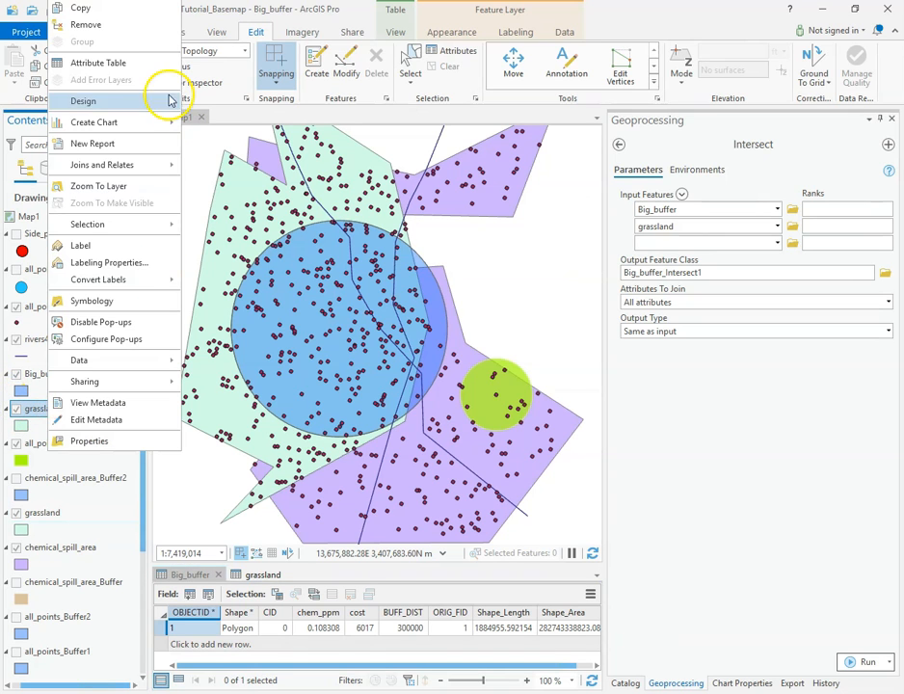
{"action": "left_click", "coordinate": [141, 68]}
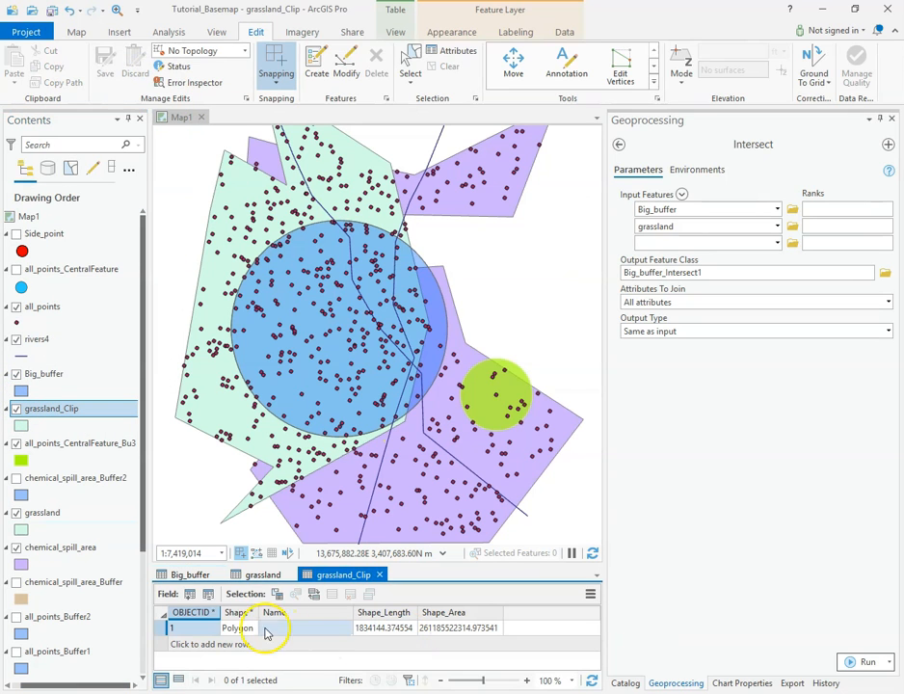
{"action": "left_click", "coordinate": [264, 575]}
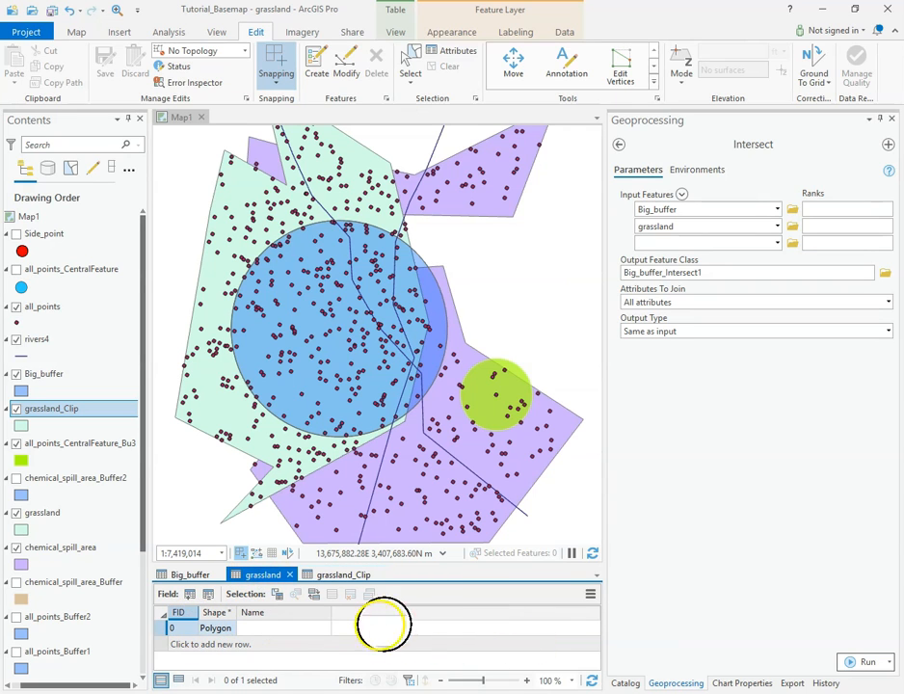
{"action": "left_click", "coordinate": [343, 576]}
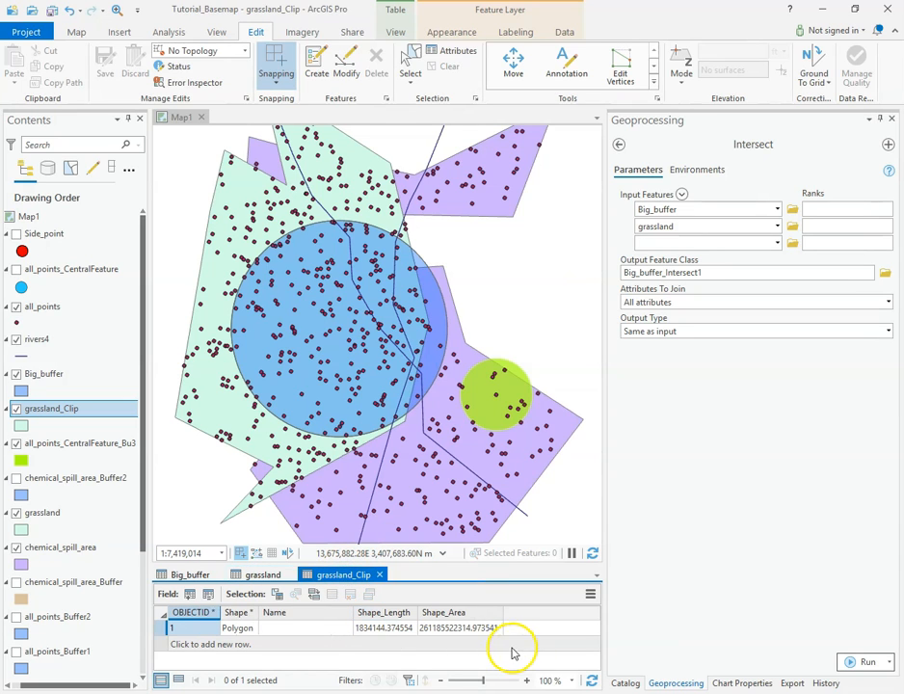
{"action": "left_click", "coordinate": [413, 631]}
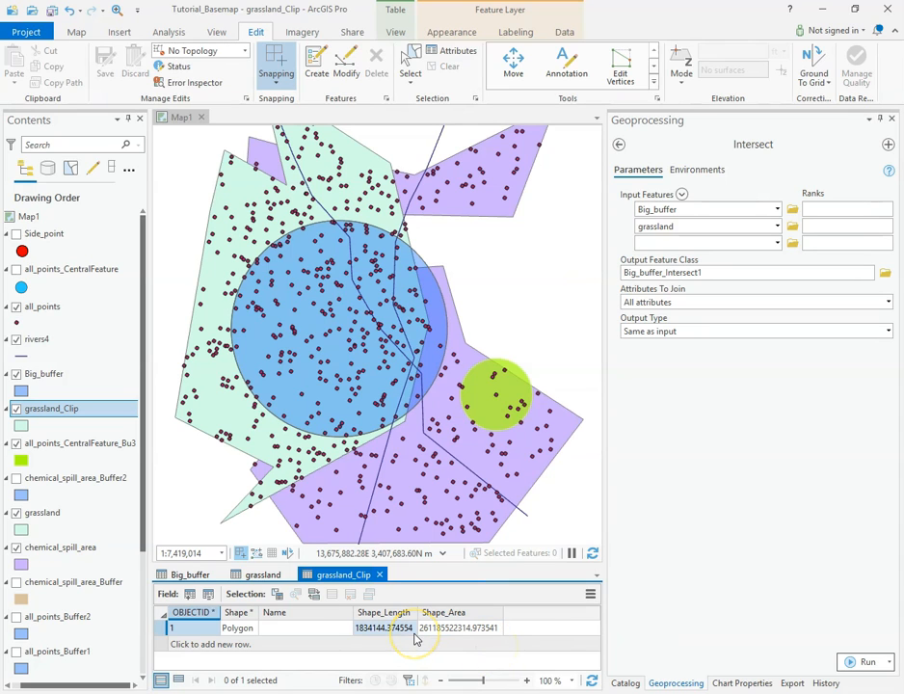
{"action": "left_click", "coordinate": [379, 575]}
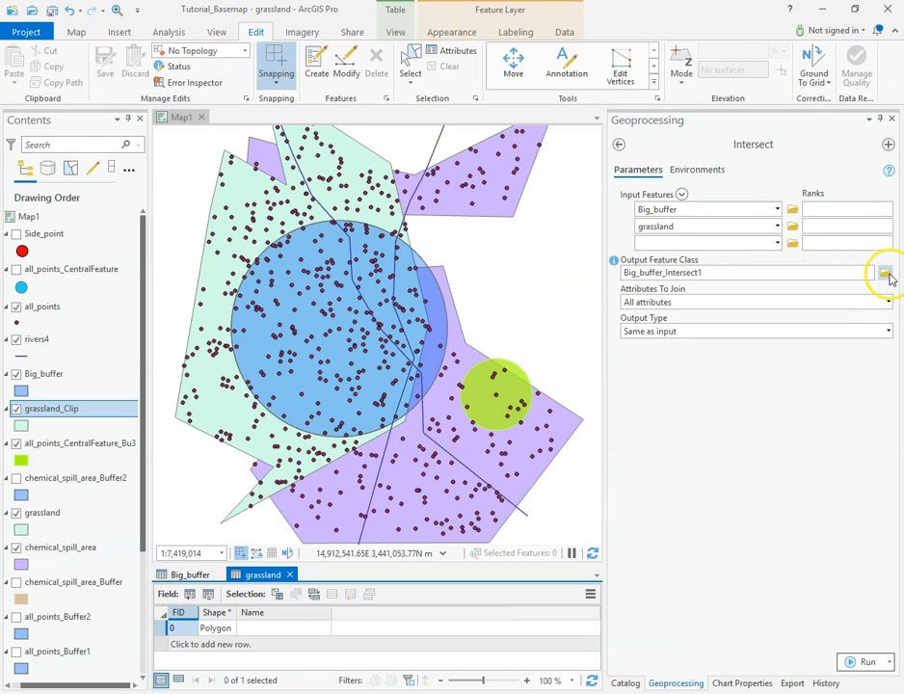
Run Intersect with output Big_buffer_Intersect1, and hide the Big_buffer, grassland_Clip, chemical_spill_area and grassland layers.
{"action": "left_click", "coordinate": [866, 663]}
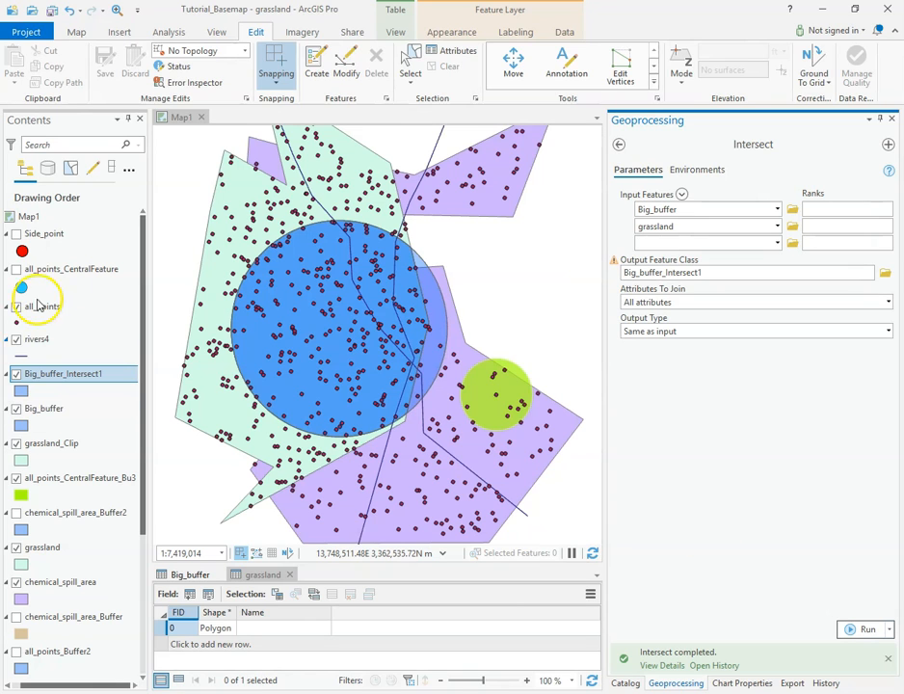
{"action": "left_click", "coordinate": [15, 409]}
{"action": "left_click", "coordinate": [16, 445]}
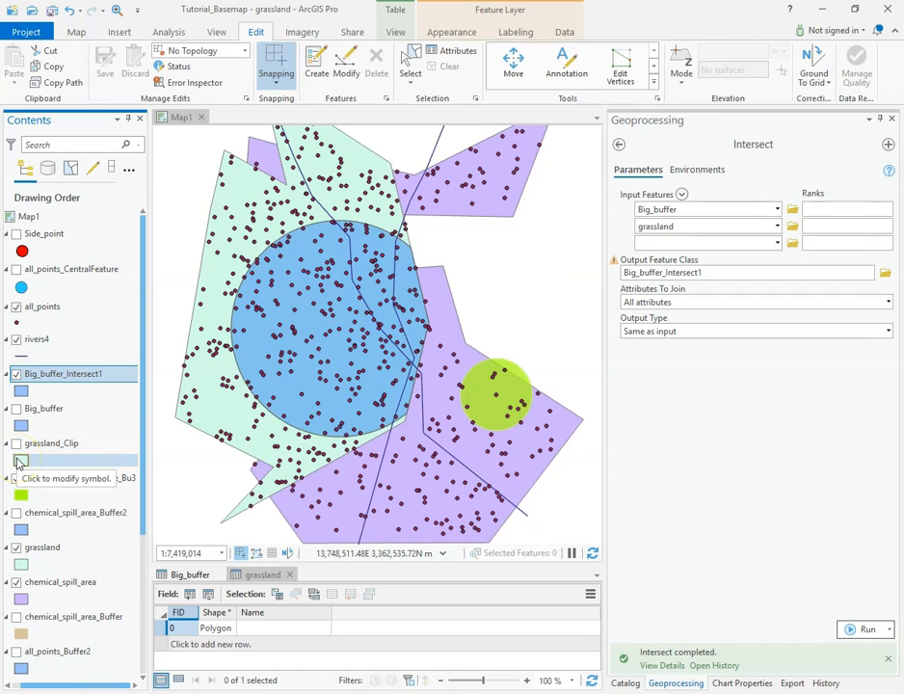
{"action": "left_click", "coordinate": [16, 582]}
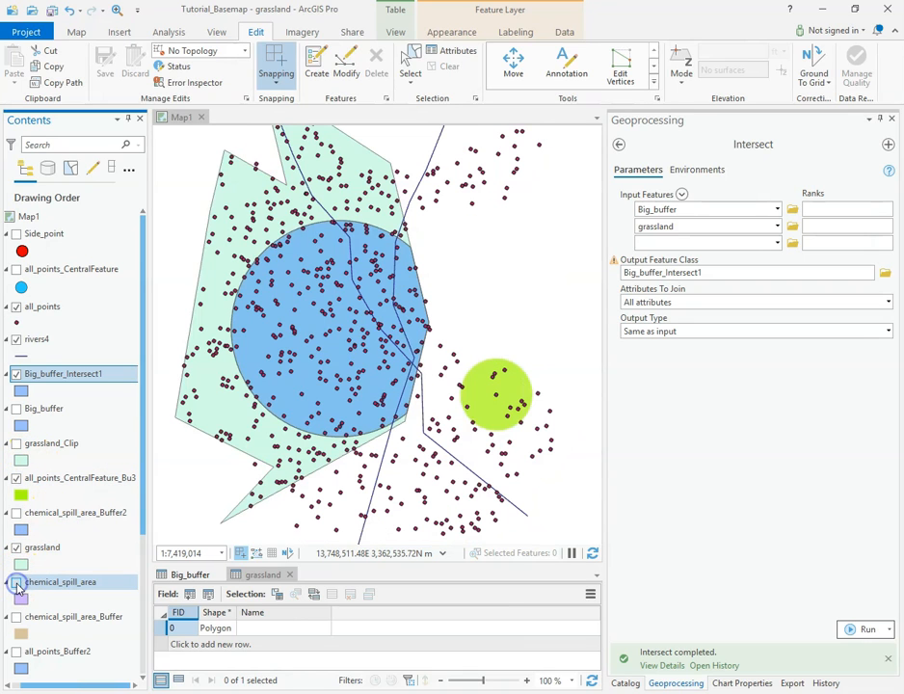
{"action": "left_click", "coordinate": [15, 547]}
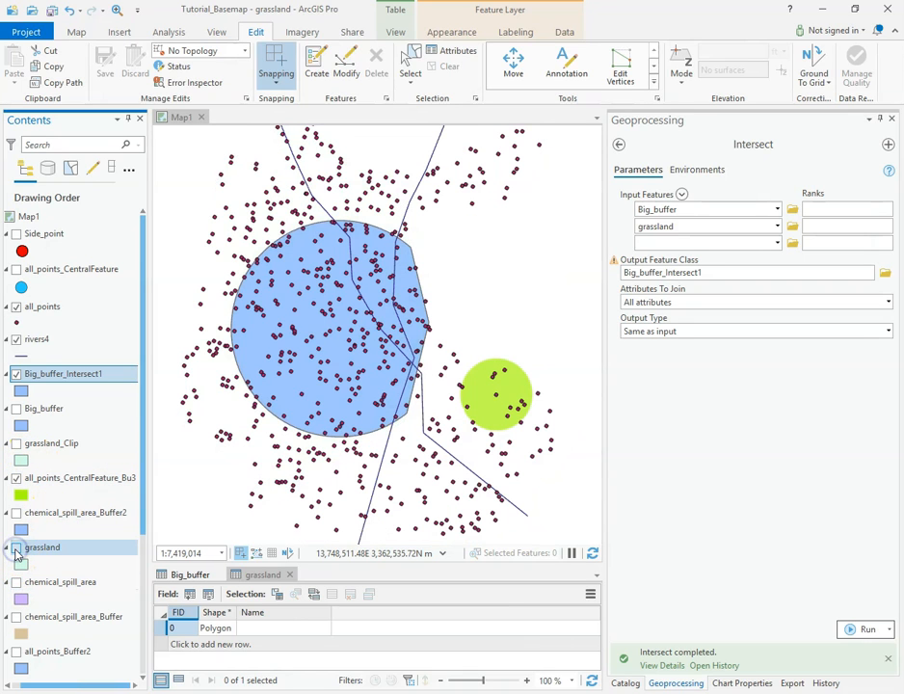
Briefly show Big_buffer and chemical_spill_area in turn to compare their extents with Big_buffer_Intersect1.
{"action": "left_click", "coordinate": [15, 409]}
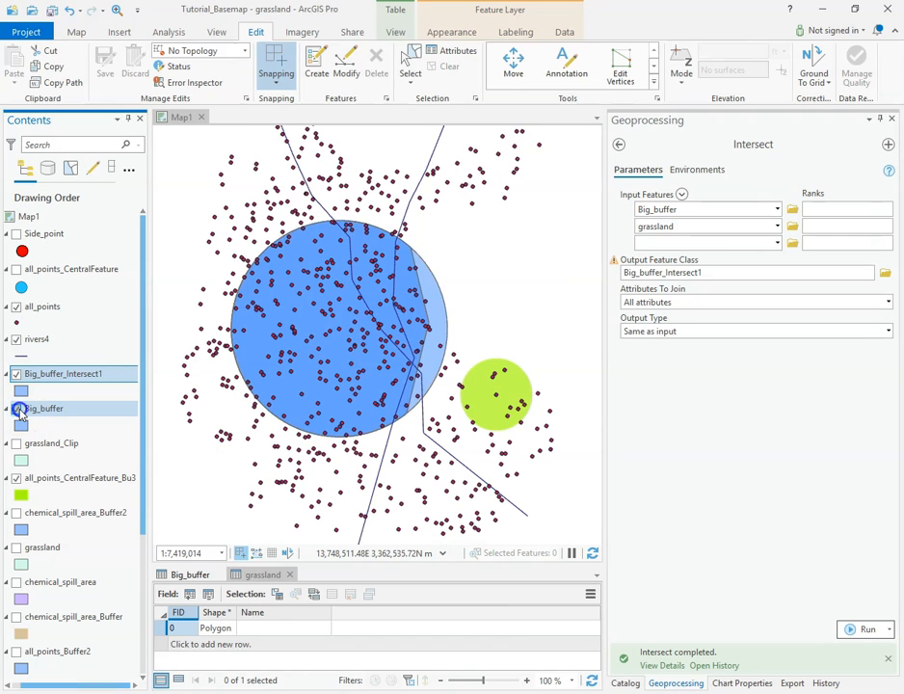
{"action": "left_click", "coordinate": [20, 411]}
{"action": "left_click", "coordinate": [16, 584]}
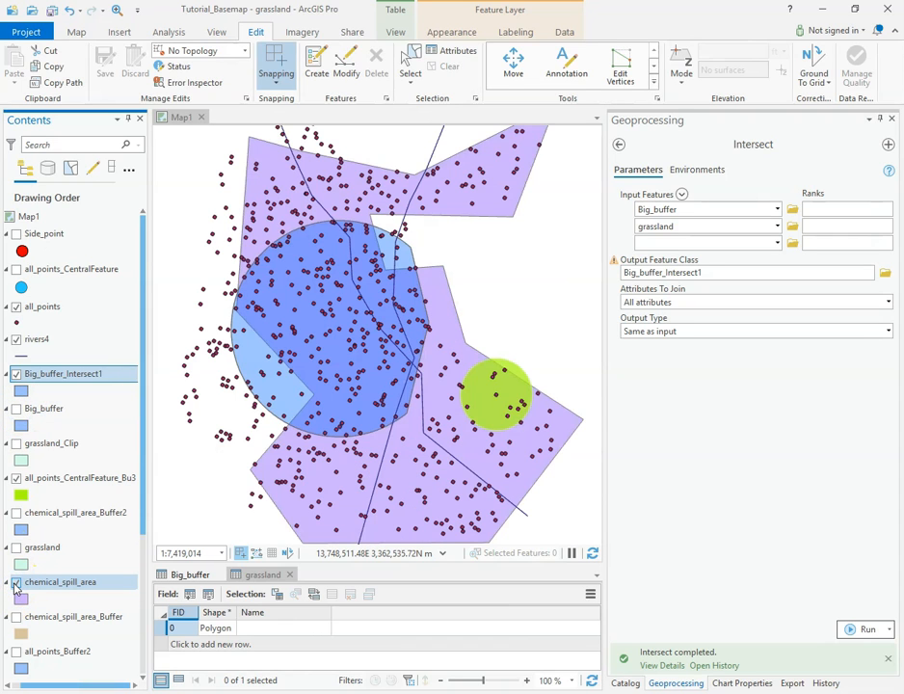
{"action": "left_click", "coordinate": [15, 584]}
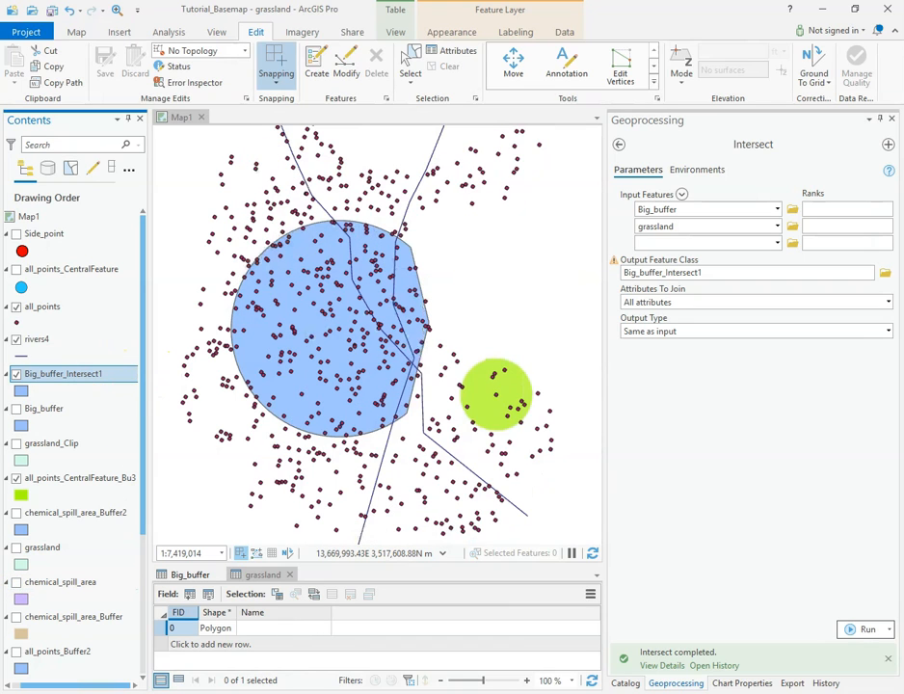
Open the Big_buffer_Intersect1 attribute table and examine all the fields joined from Big_buffer and grassland.
{"action": "left_click", "coordinate": [61, 376]}
{"action": "right_click", "coordinate": [61, 376]}
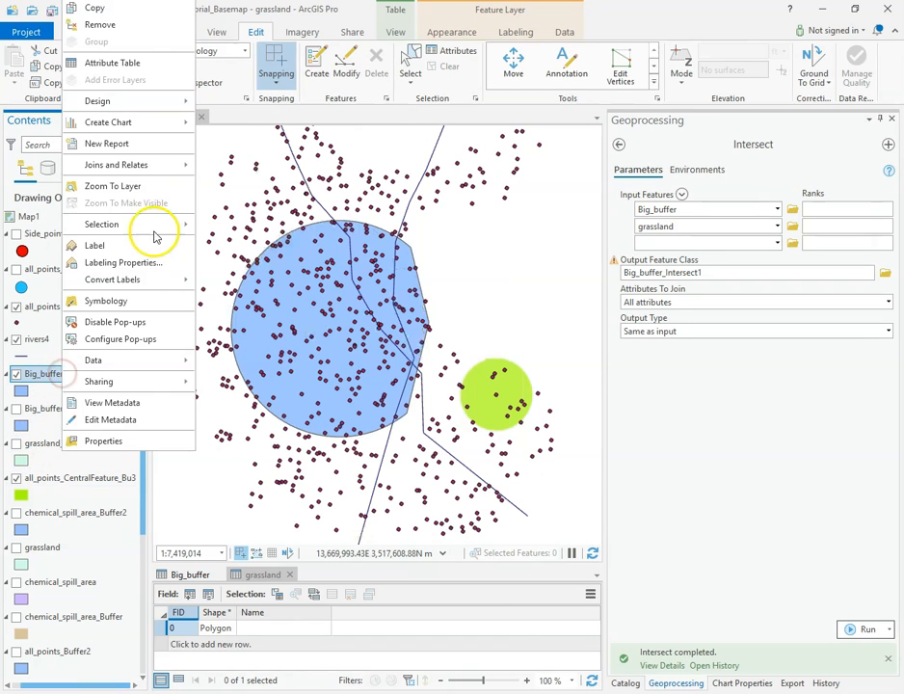
{"action": "left_click", "coordinate": [133, 64]}
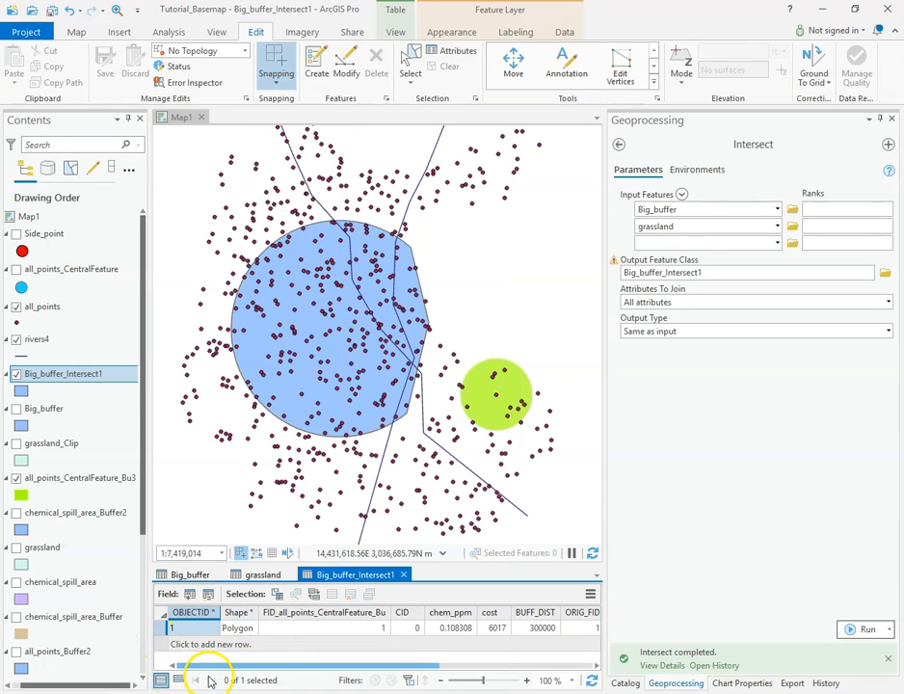
{"action": "left_click", "coordinate": [207, 593]}
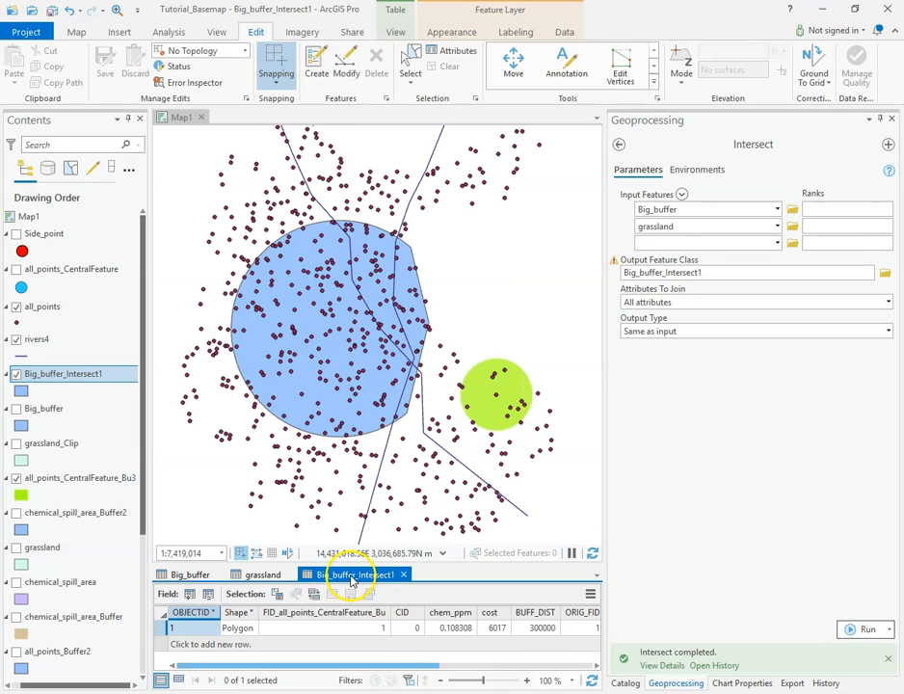
{"action": "left_click_drag", "start_coordinate": [303, 670], "coordinate": [496, 662]}
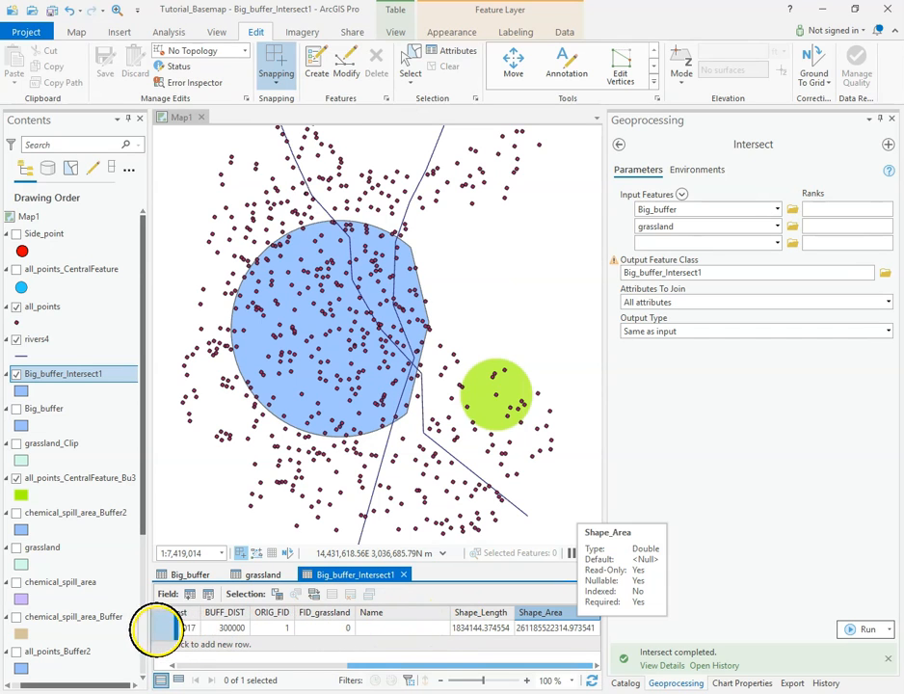
{"action": "left_click_drag", "start_coordinate": [423, 664], "coordinate": [203, 655]}
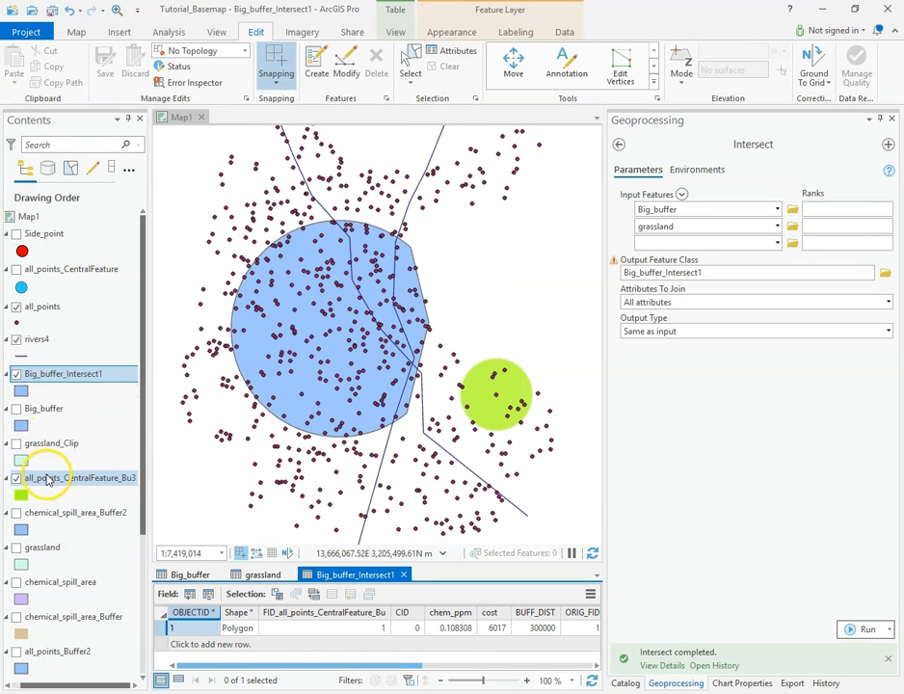
Hide the Big_buffer_Intersect1 layer and show the grassland, chemical_spill_area and Big_buffer layers again.
{"action": "left_click", "coordinate": [17, 374]}
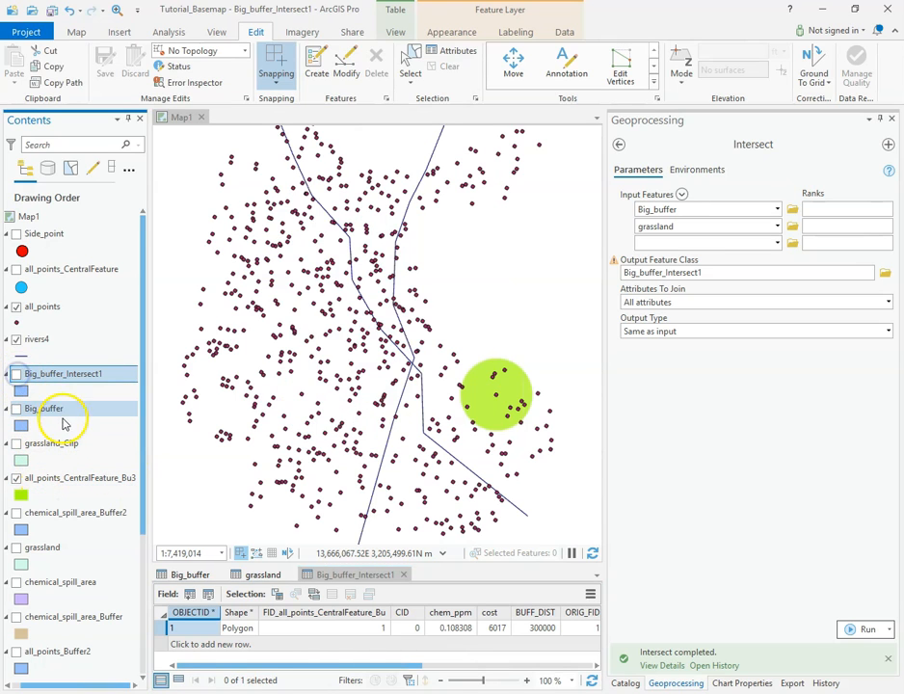
{"action": "scroll", "coordinate": [67, 502], "scroll_direction": "down", "scroll_amount": 1}
{"action": "left_click", "coordinate": [16, 513]}
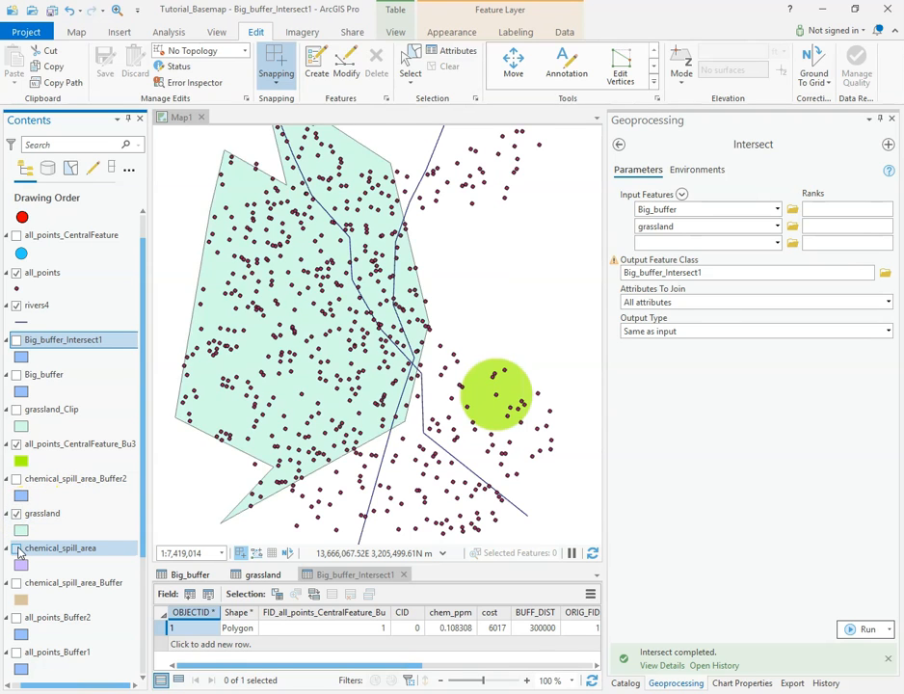
{"action": "left_click", "coordinate": [17, 548]}
{"action": "left_click", "coordinate": [17, 375]}
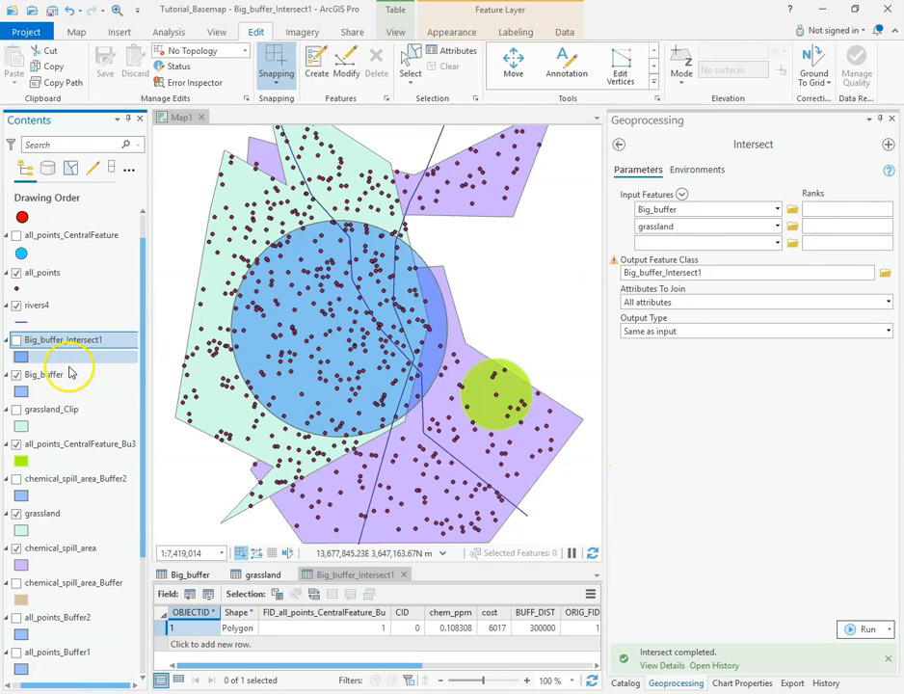
Add rivers4 and all_points to the Intersect inputs, name the output Big_buffer_Intersect2, and run the tool.
{"action": "left_click_drag", "start_coordinate": [32, 306], "coordinate": [637, 243]}
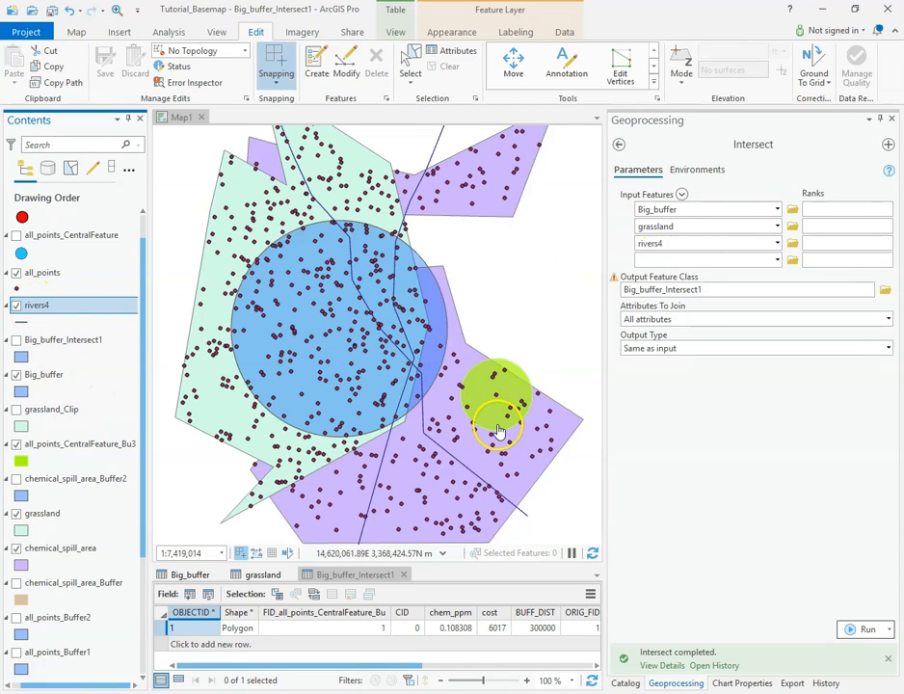
{"action": "left_click_drag", "start_coordinate": [45, 282], "coordinate": [687, 260]}
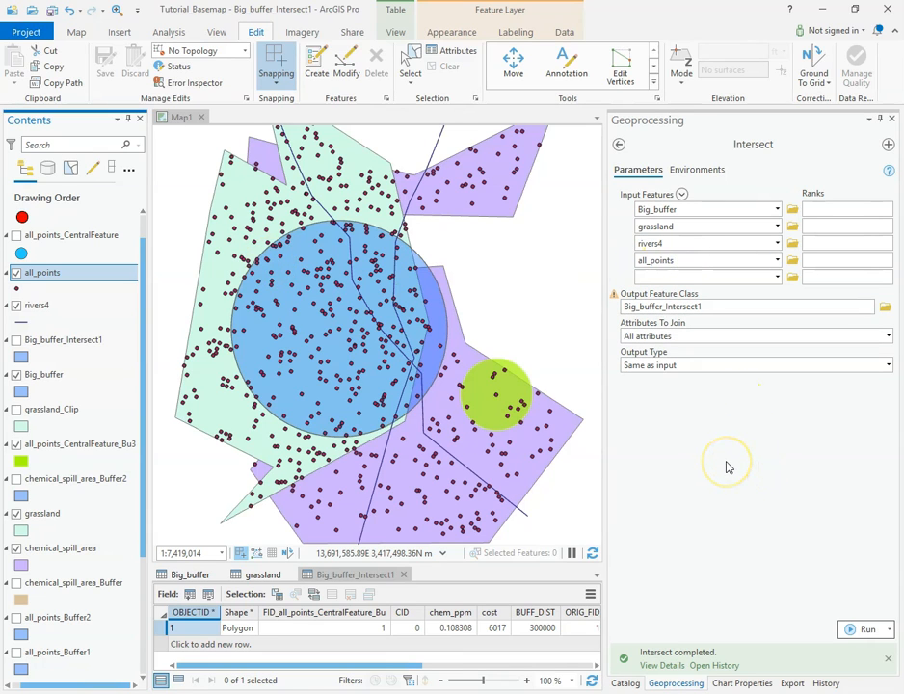
{"action": "left_click", "coordinate": [742, 309]}
{"action": "left_click", "coordinate": [794, 307]}
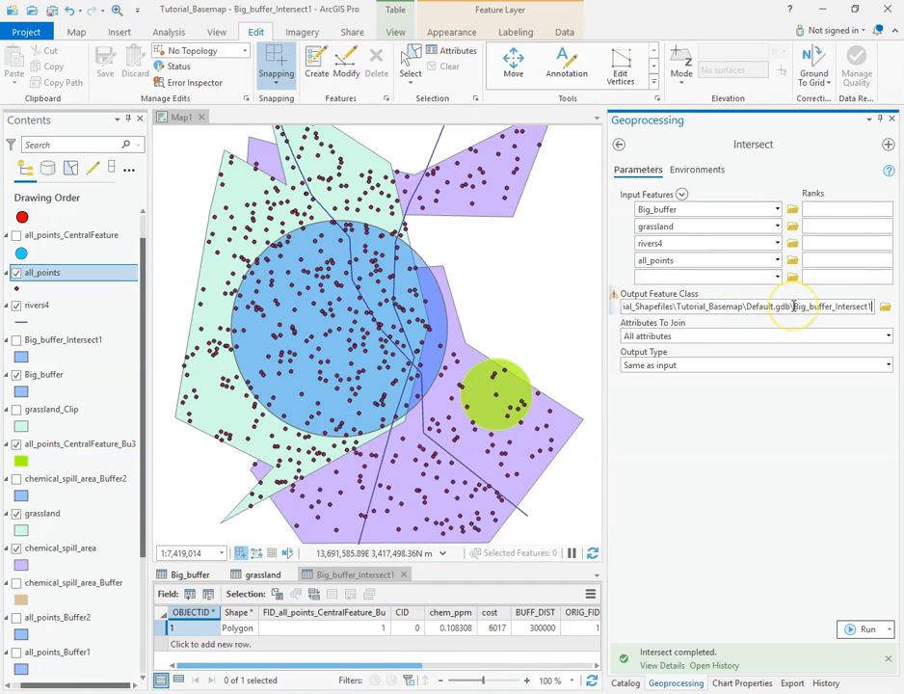
{"action": "left_click", "coordinate": [728, 462]}
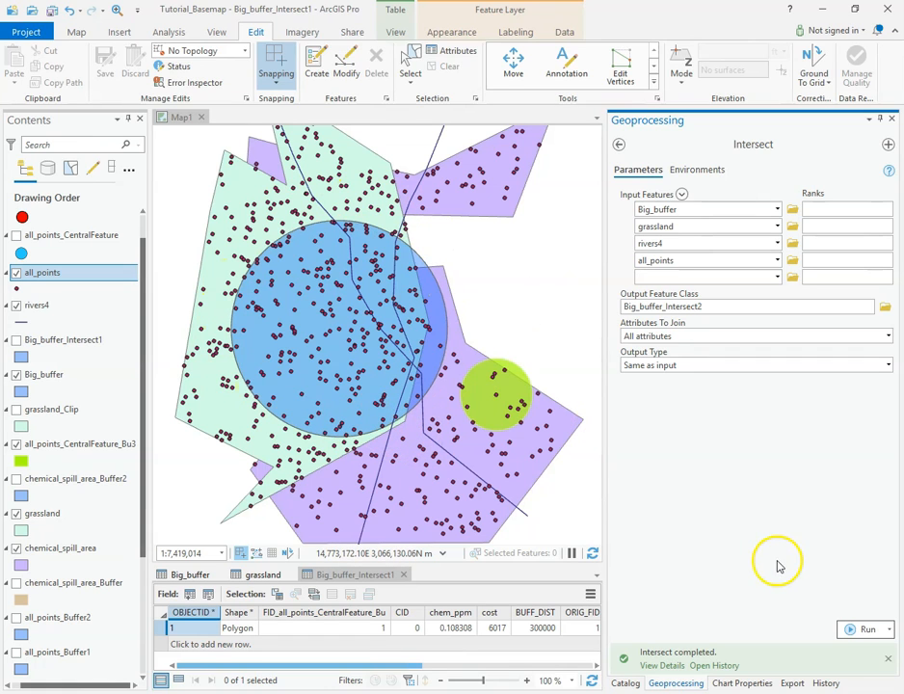
{"action": "left_click", "coordinate": [863, 632]}
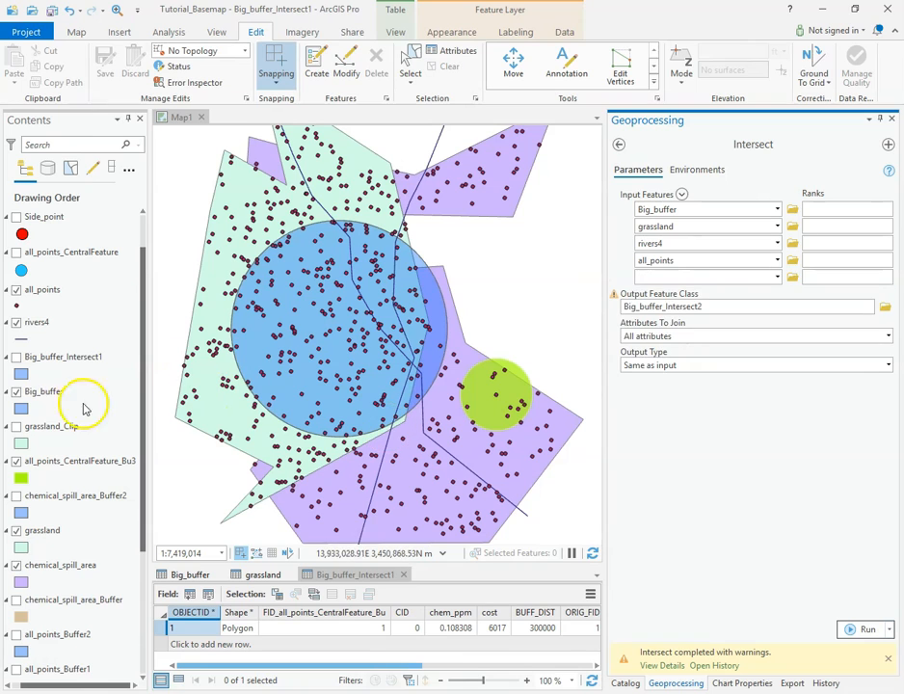
Look for the new output in the layer list, and examine closely whether any all_points features touch the rivers4 lines inside Big_buffer.
{"action": "left_click", "coordinate": [53, 415]}
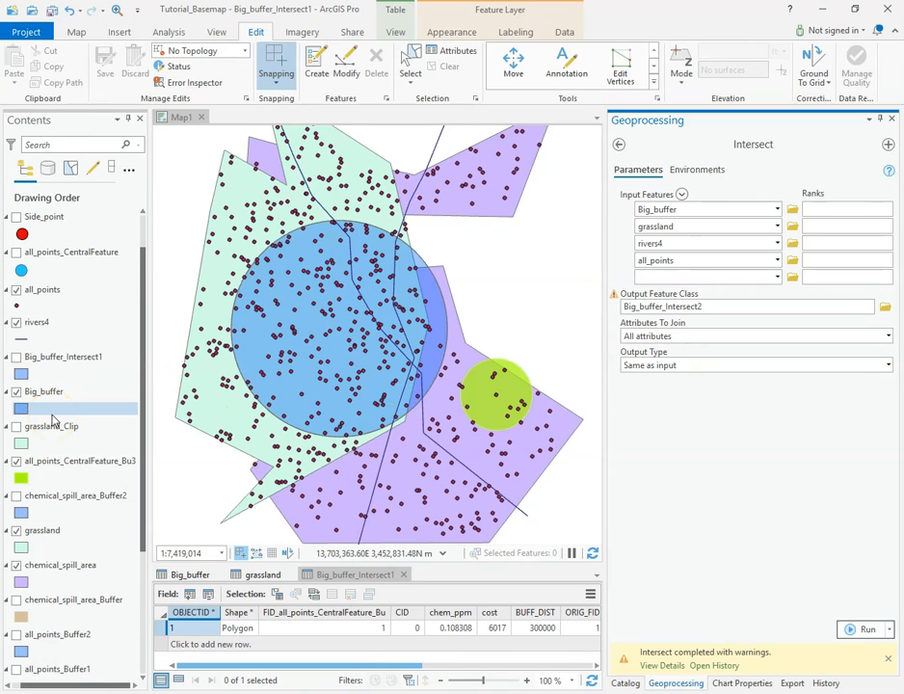
{"action": "left_click", "coordinate": [45, 497]}
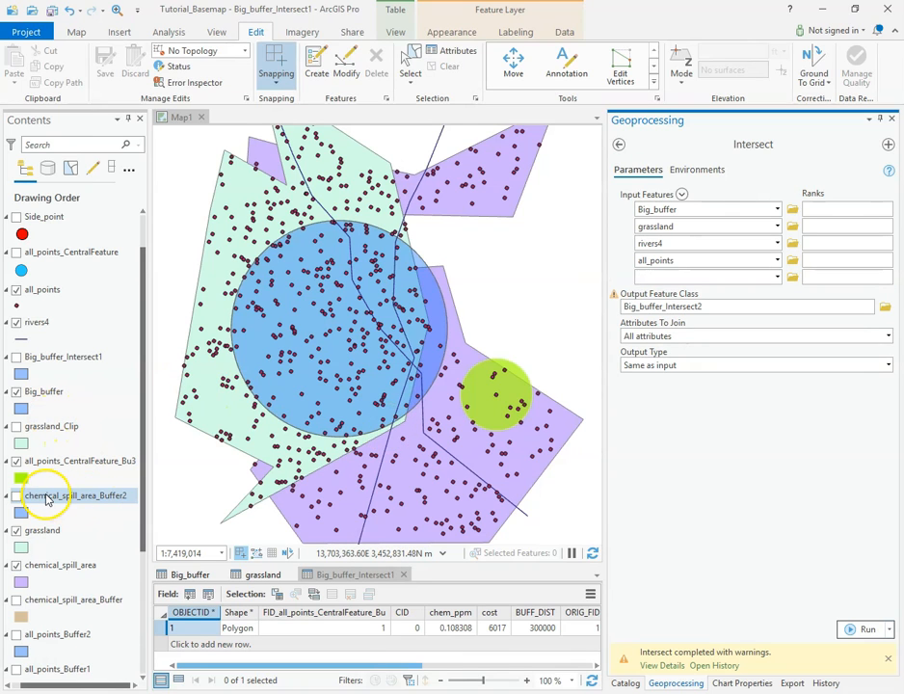
{"action": "left_click", "coordinate": [34, 600]}
{"action": "left_click", "coordinate": [75, 532]}
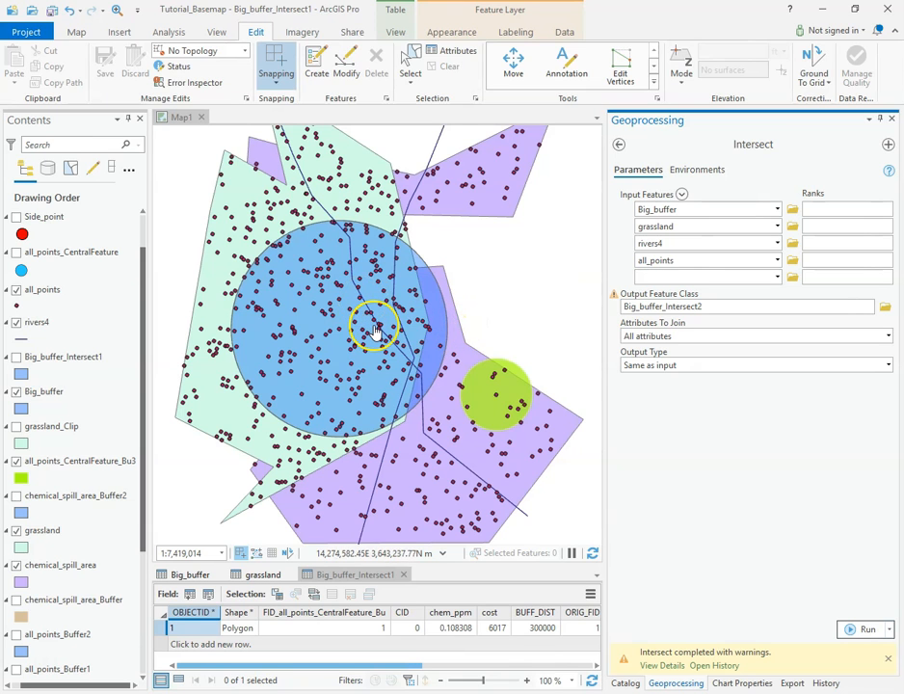
{"action": "scroll", "coordinate": [376, 328], "scroll_direction": "up", "scroll_amount": 3}
{"action": "scroll", "coordinate": [376, 332], "scroll_direction": "up", "scroll_amount": 2}
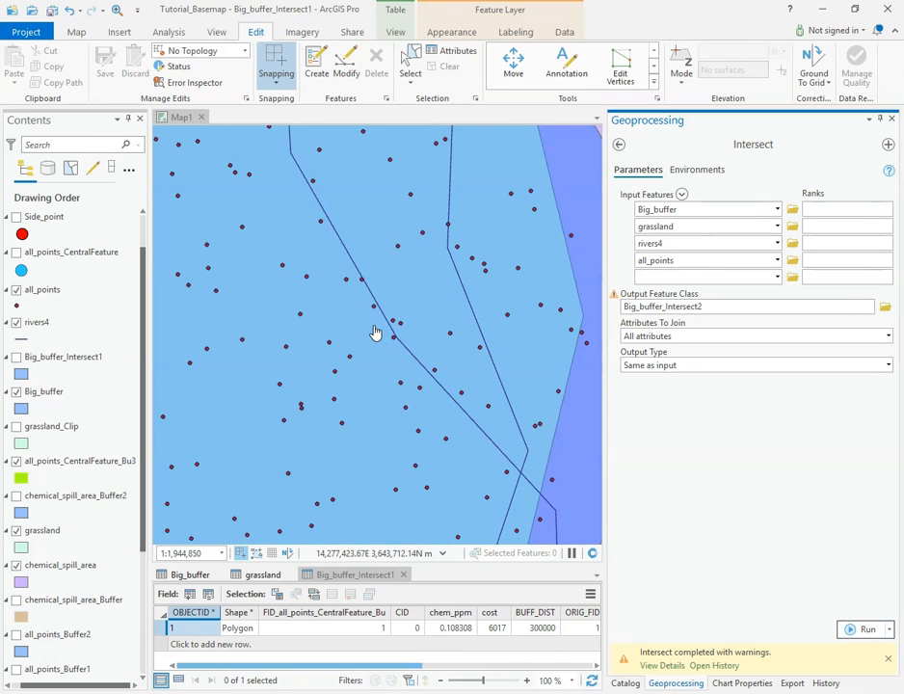
{"action": "scroll", "coordinate": [369, 294], "scroll_direction": "up", "scroll_amount": 2}
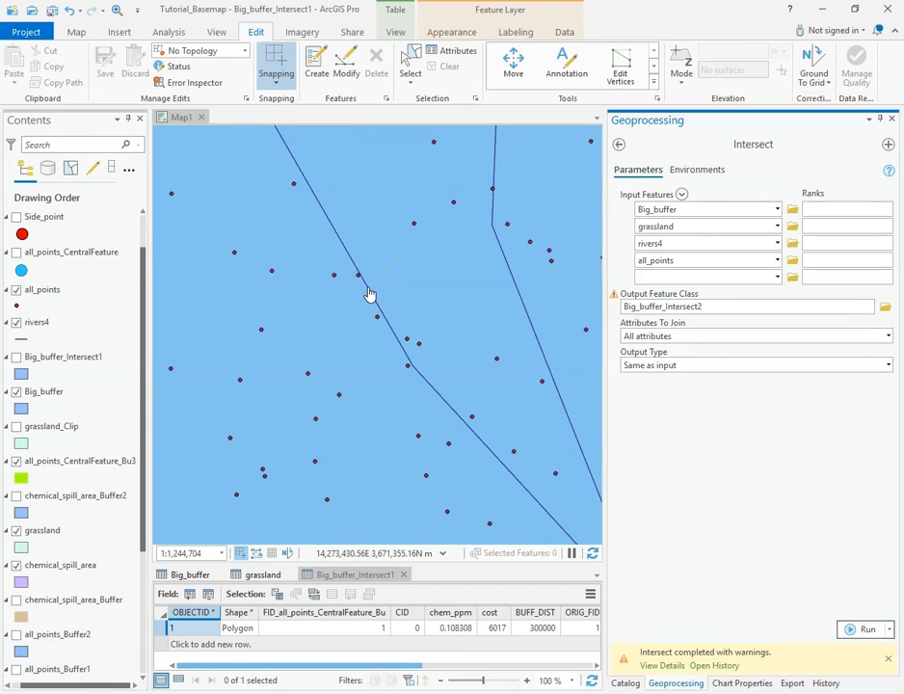
{"action": "left_click", "coordinate": [370, 294]}
{"action": "scroll", "coordinate": [374, 305], "scroll_direction": "down", "scroll_amount": 4}
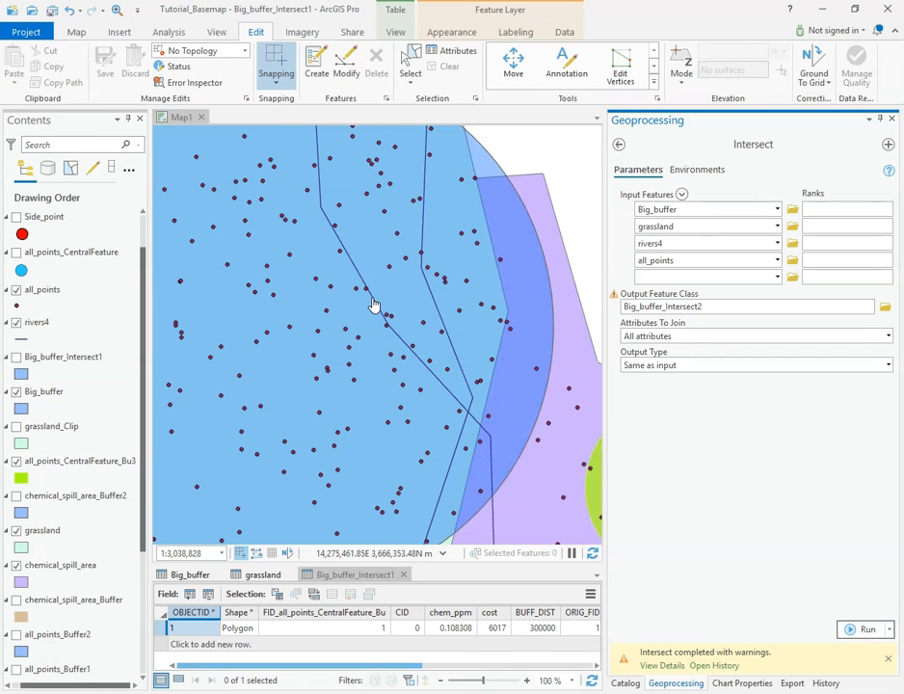
{"action": "scroll", "coordinate": [374, 305], "scroll_direction": "down", "scroll_amount": 2}
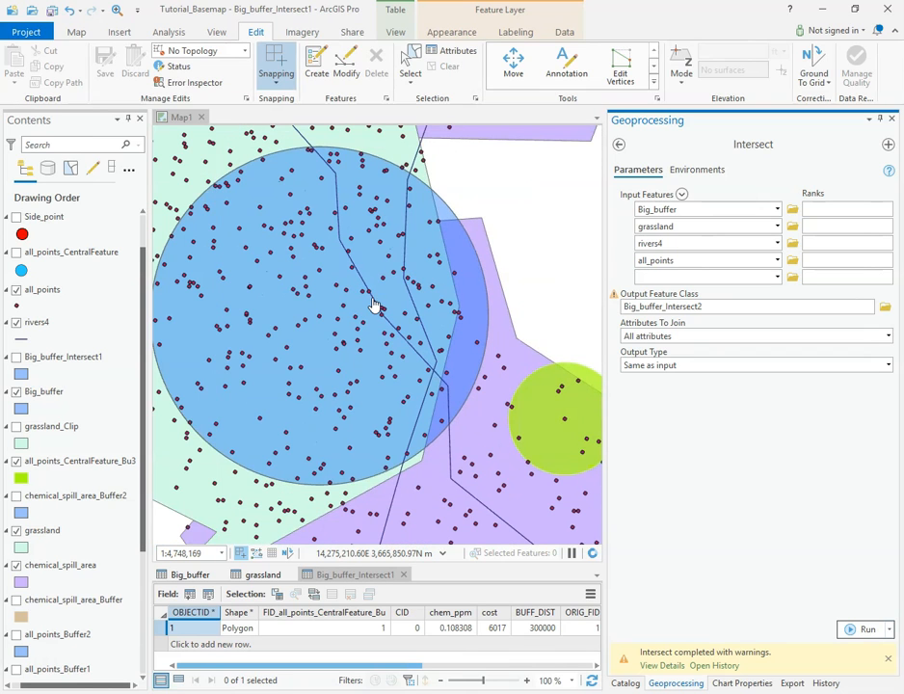
{"action": "left_click_drag", "start_coordinate": [375, 313], "coordinate": [406, 316]}
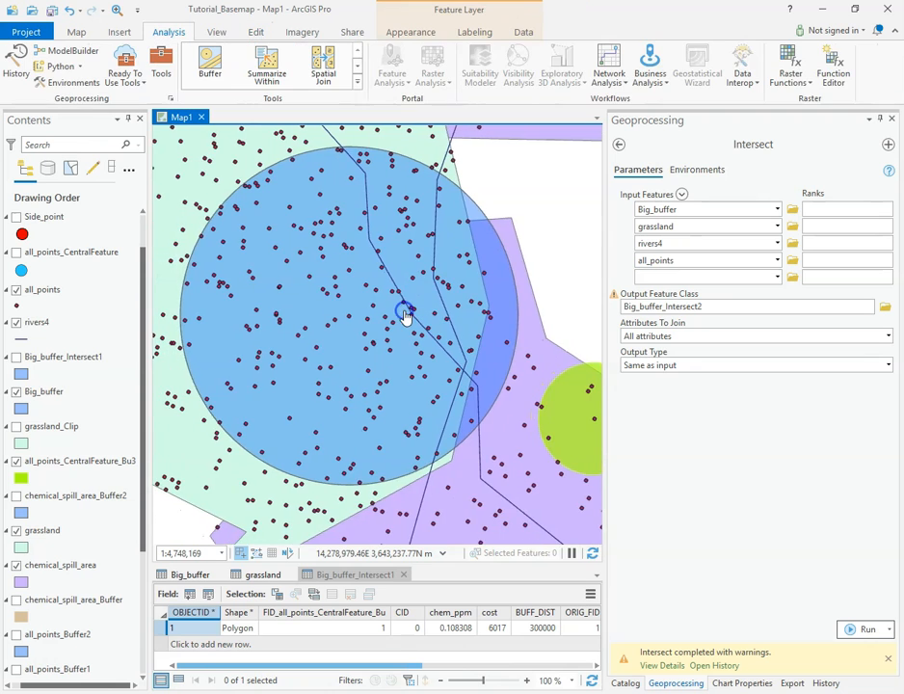
{"action": "scroll", "coordinate": [406, 317], "scroll_direction": "down", "scroll_amount": 2}
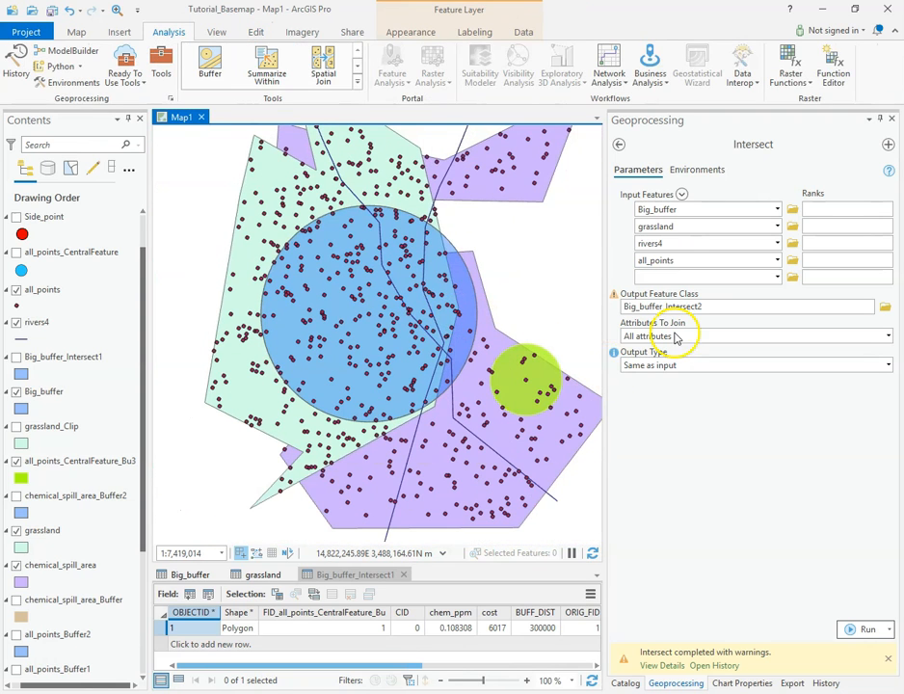
Remove all_points from the Intersect inputs, name the output Big_buffer_Intersect3, and run the tool.
{"action": "left_click", "coordinate": [632, 263]}
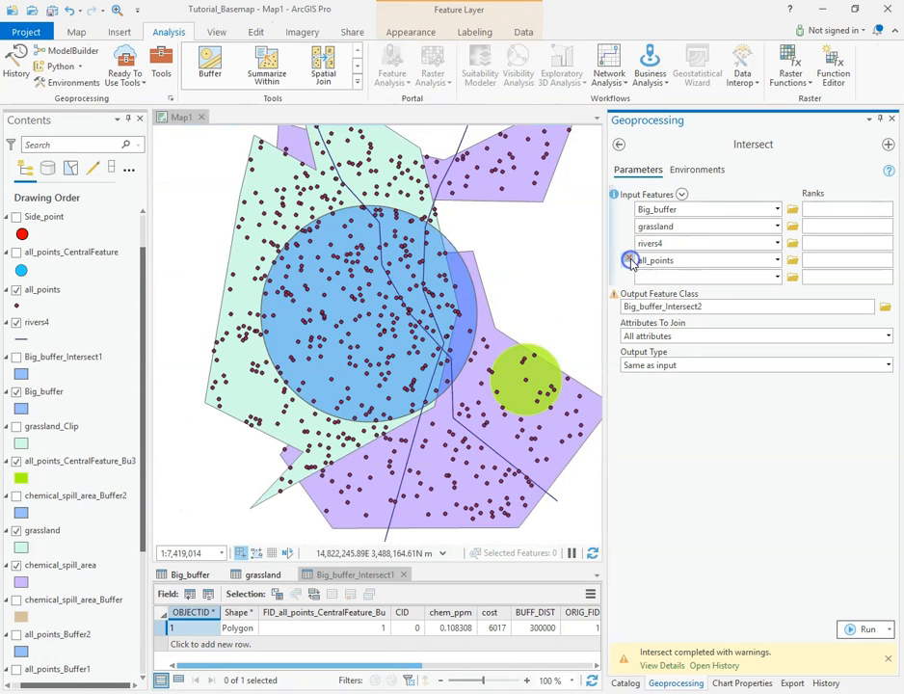
{"action": "left_click", "coordinate": [644, 292]}
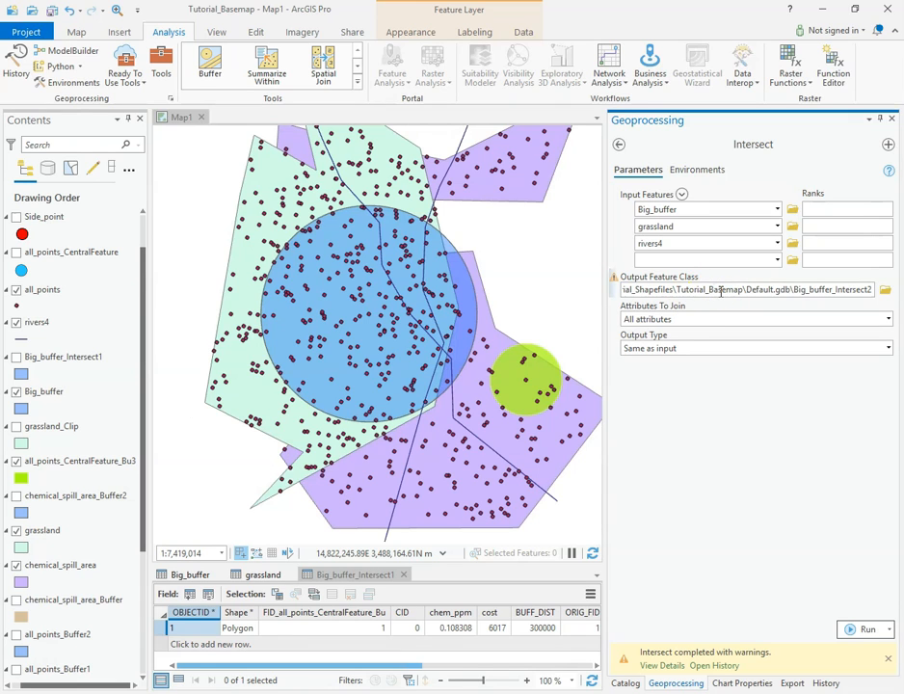
{"action": "left_click", "coordinate": [703, 461]}
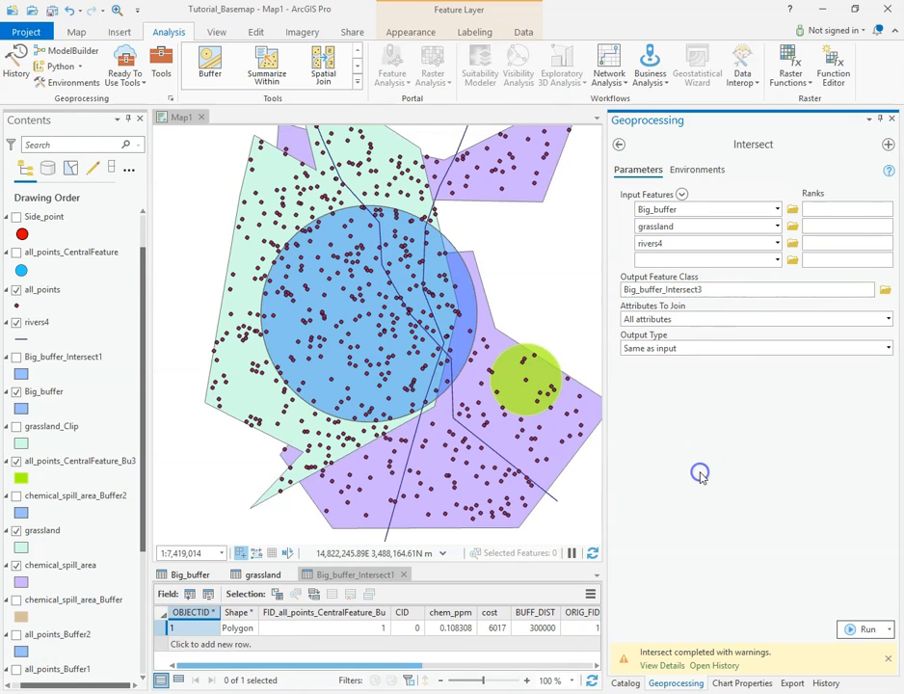
{"action": "left_click", "coordinate": [865, 628]}
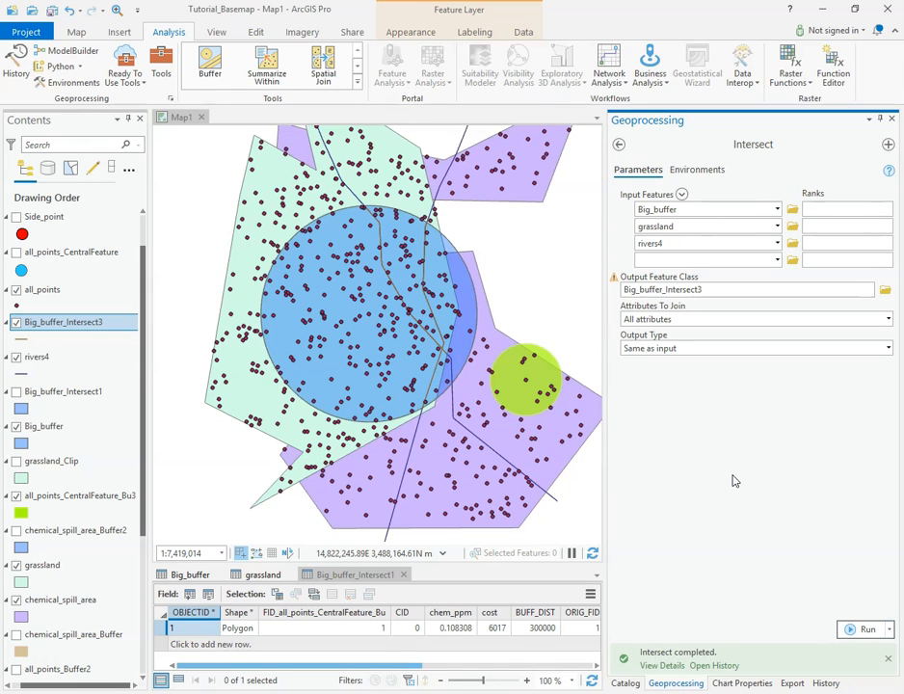
{"action": "left_click", "coordinate": [672, 211]}
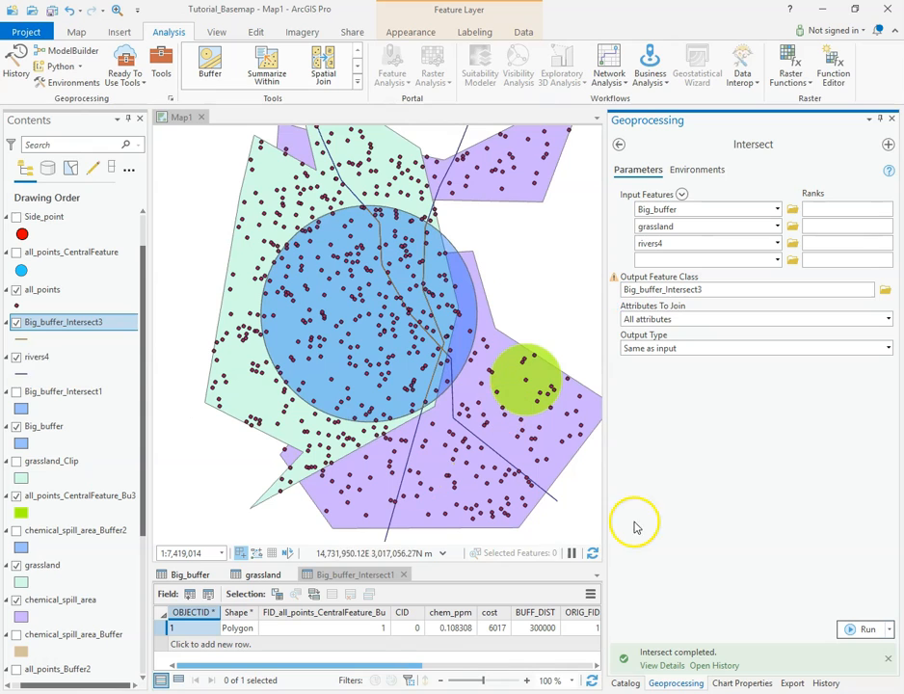
Change the line color of the Big_buffer_Intersect3 layer to red, and close its symbology settings.
{"action": "left_click", "coordinate": [22, 342]}
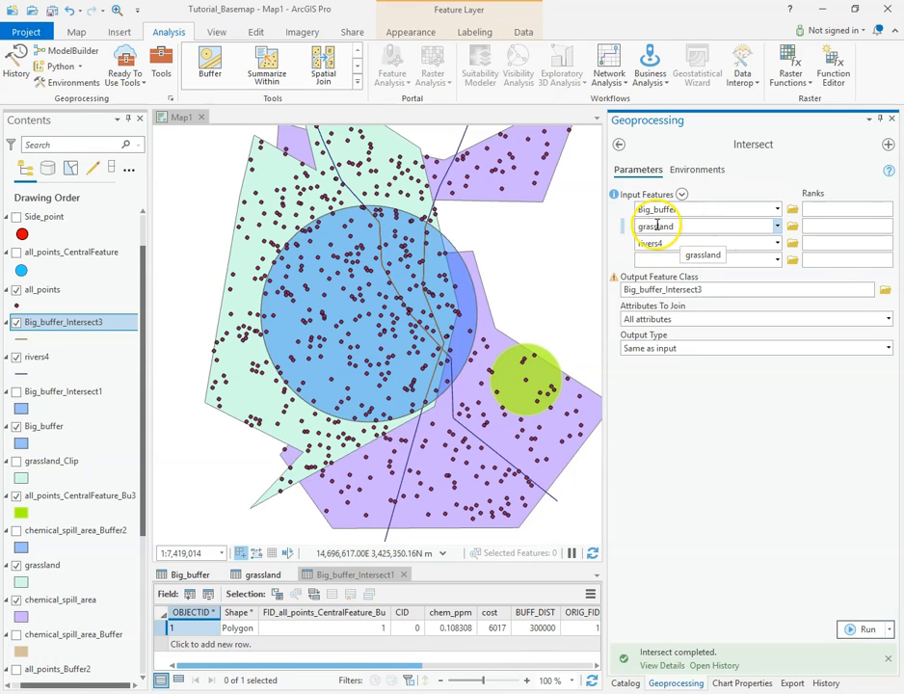
{"action": "left_click", "coordinate": [21, 339]}
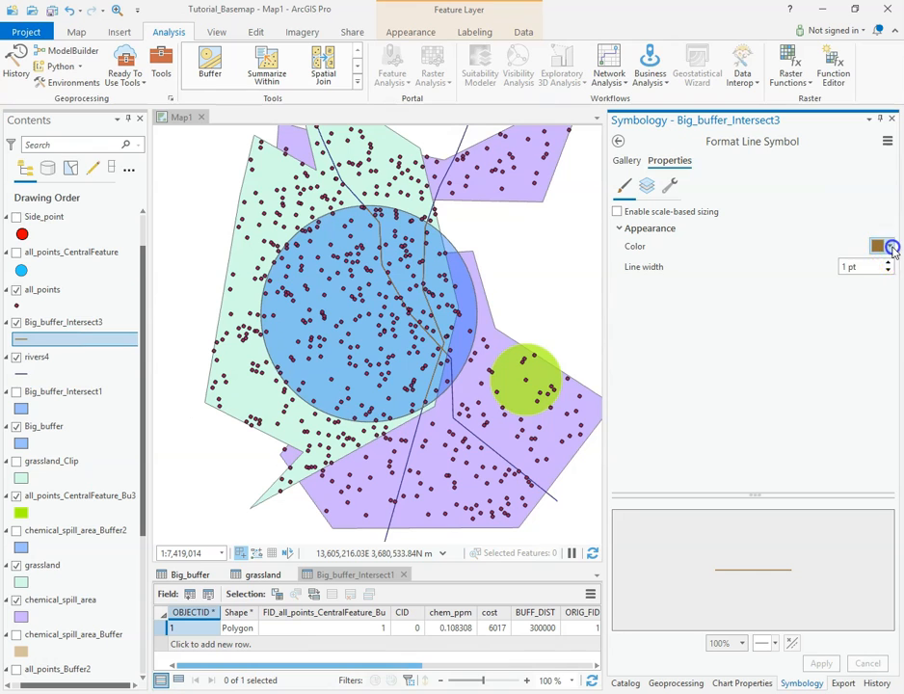
{"action": "left_click", "coordinate": [893, 248]}
{"action": "left_click", "coordinate": [752, 324]}
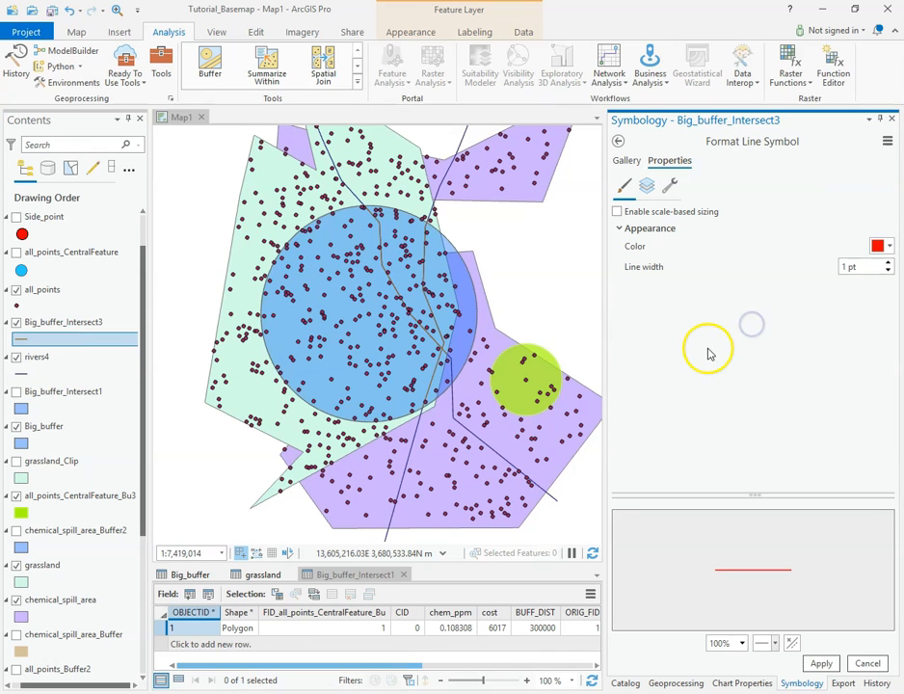
{"action": "left_click", "coordinate": [821, 663]}
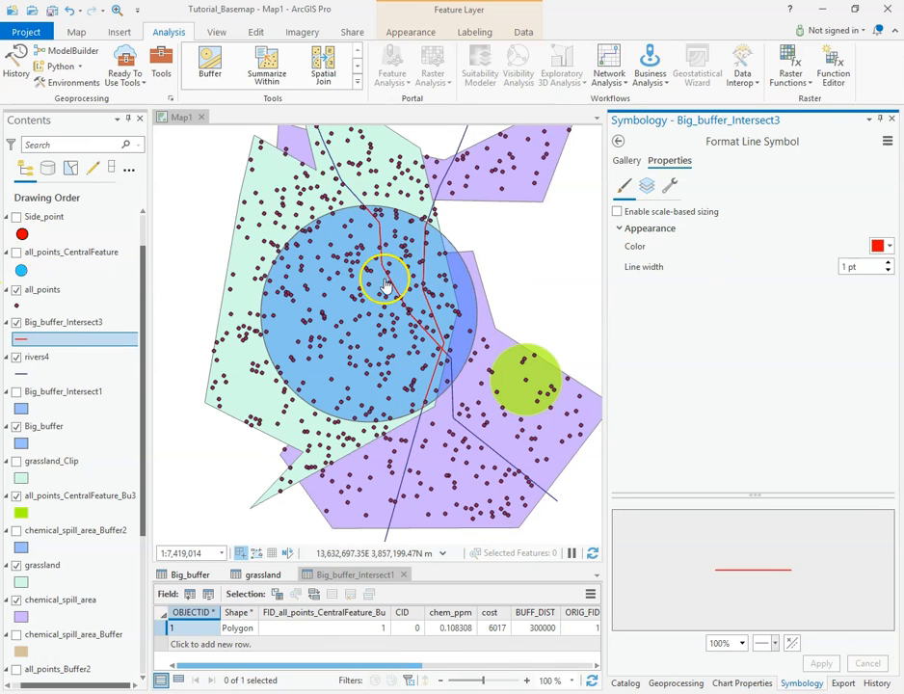
{"action": "left_click", "coordinate": [618, 142]}
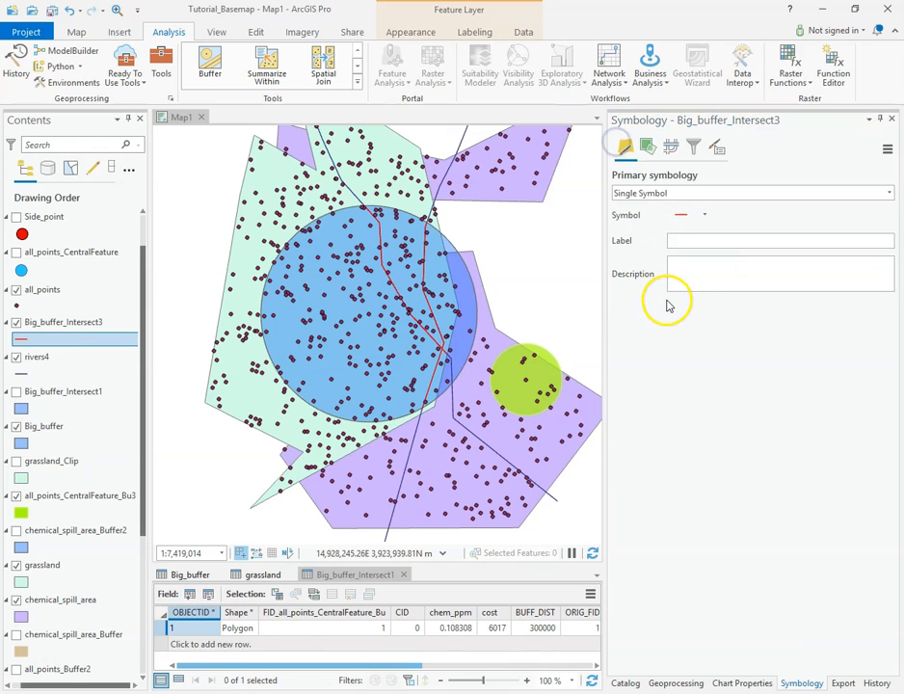
{"action": "left_click", "coordinate": [892, 120]}
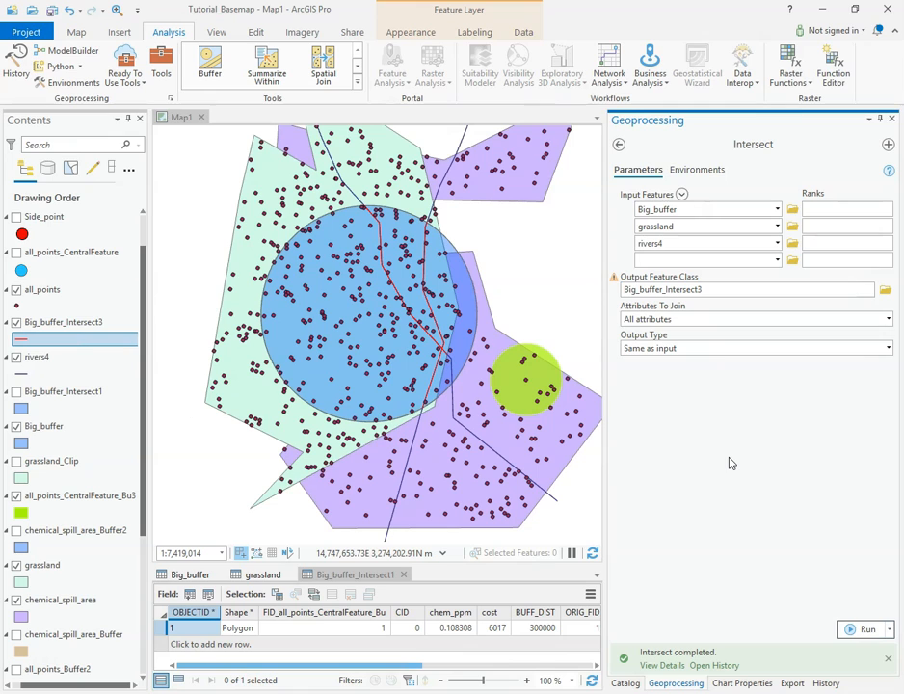
{"action": "left_click", "coordinate": [753, 421]}
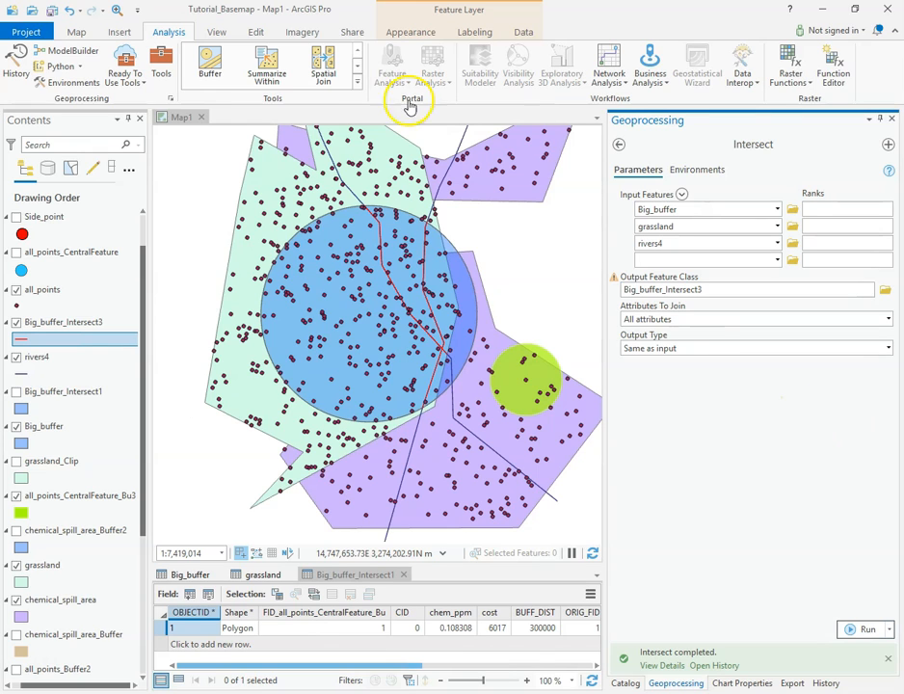
{"action": "left_click", "coordinate": [75, 33]}
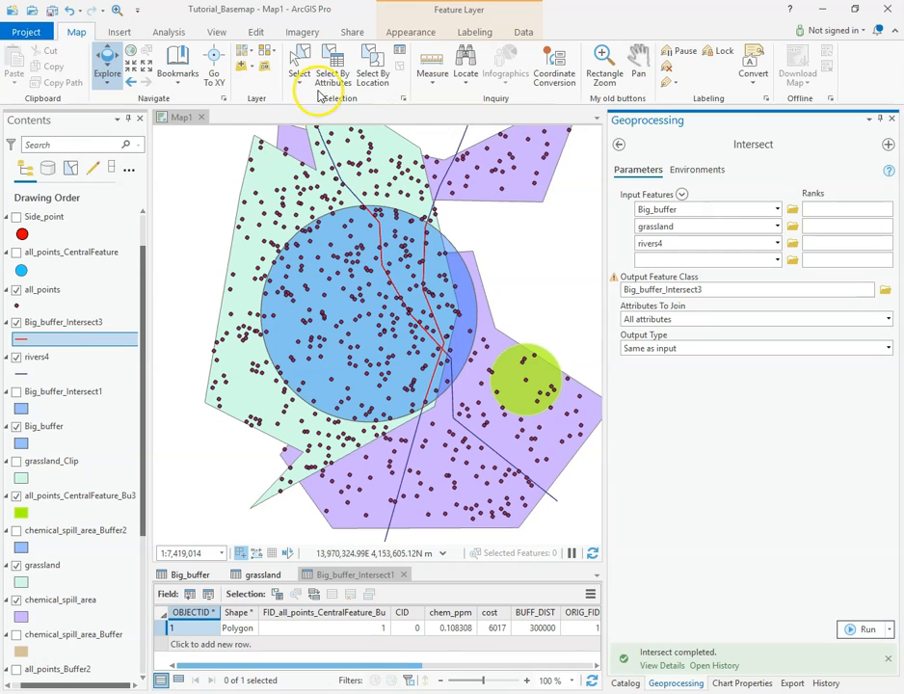